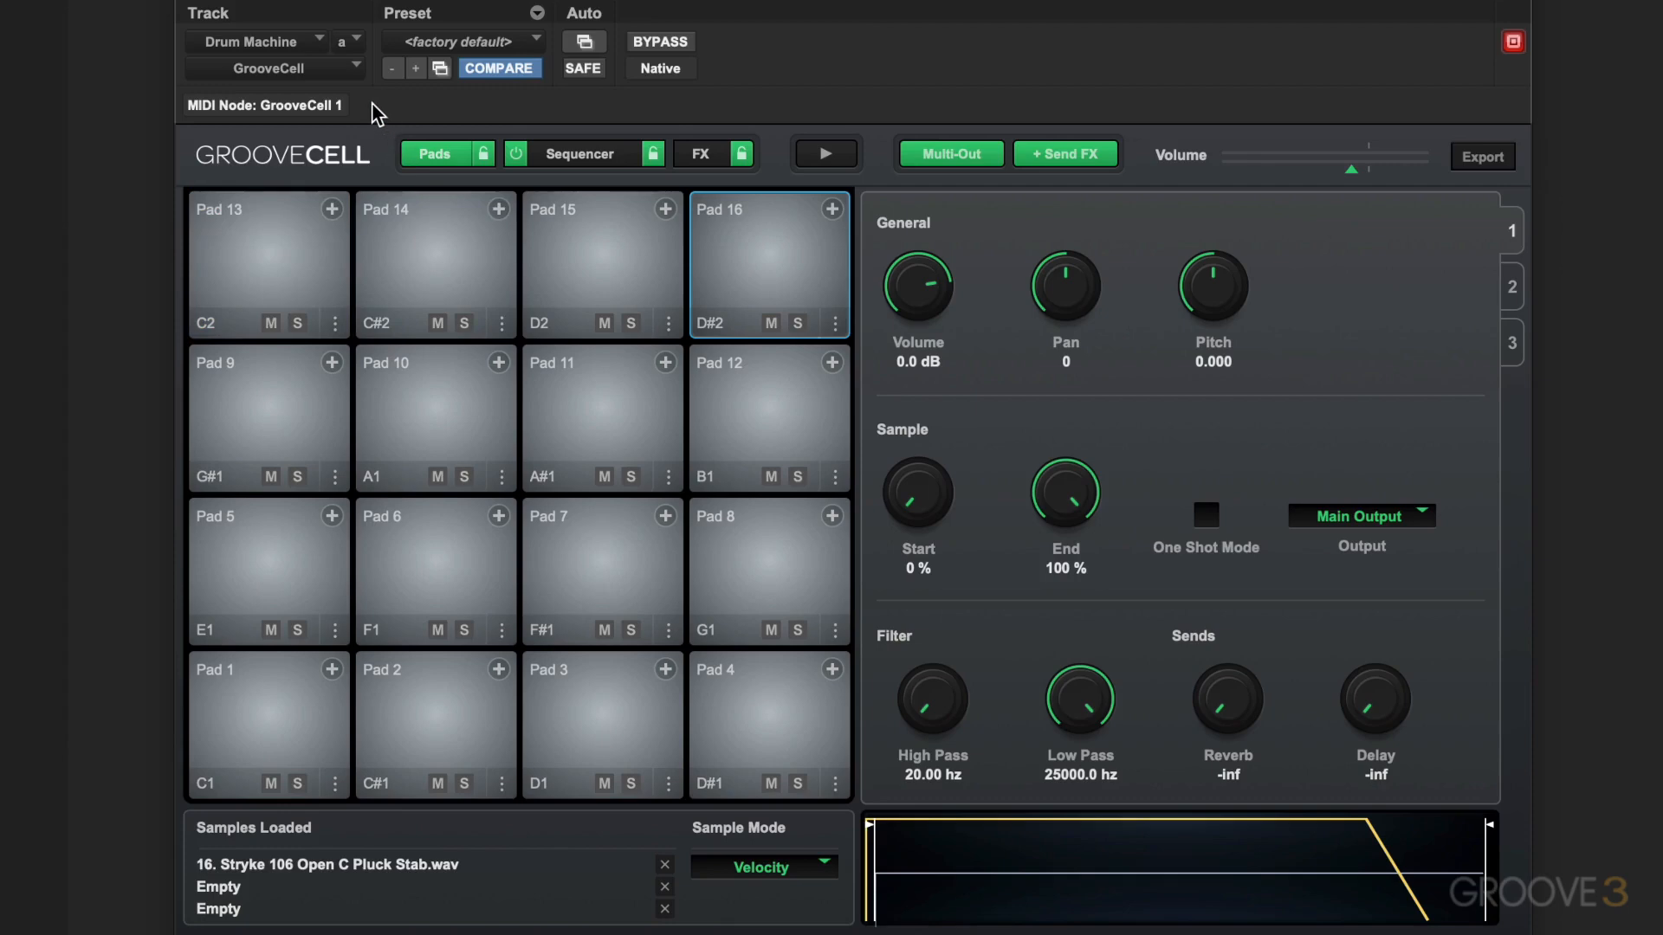
Audition the sounds on Pad 13, Pad 14, Pad 15 and Pad 16
click(264, 258)
click(435, 246)
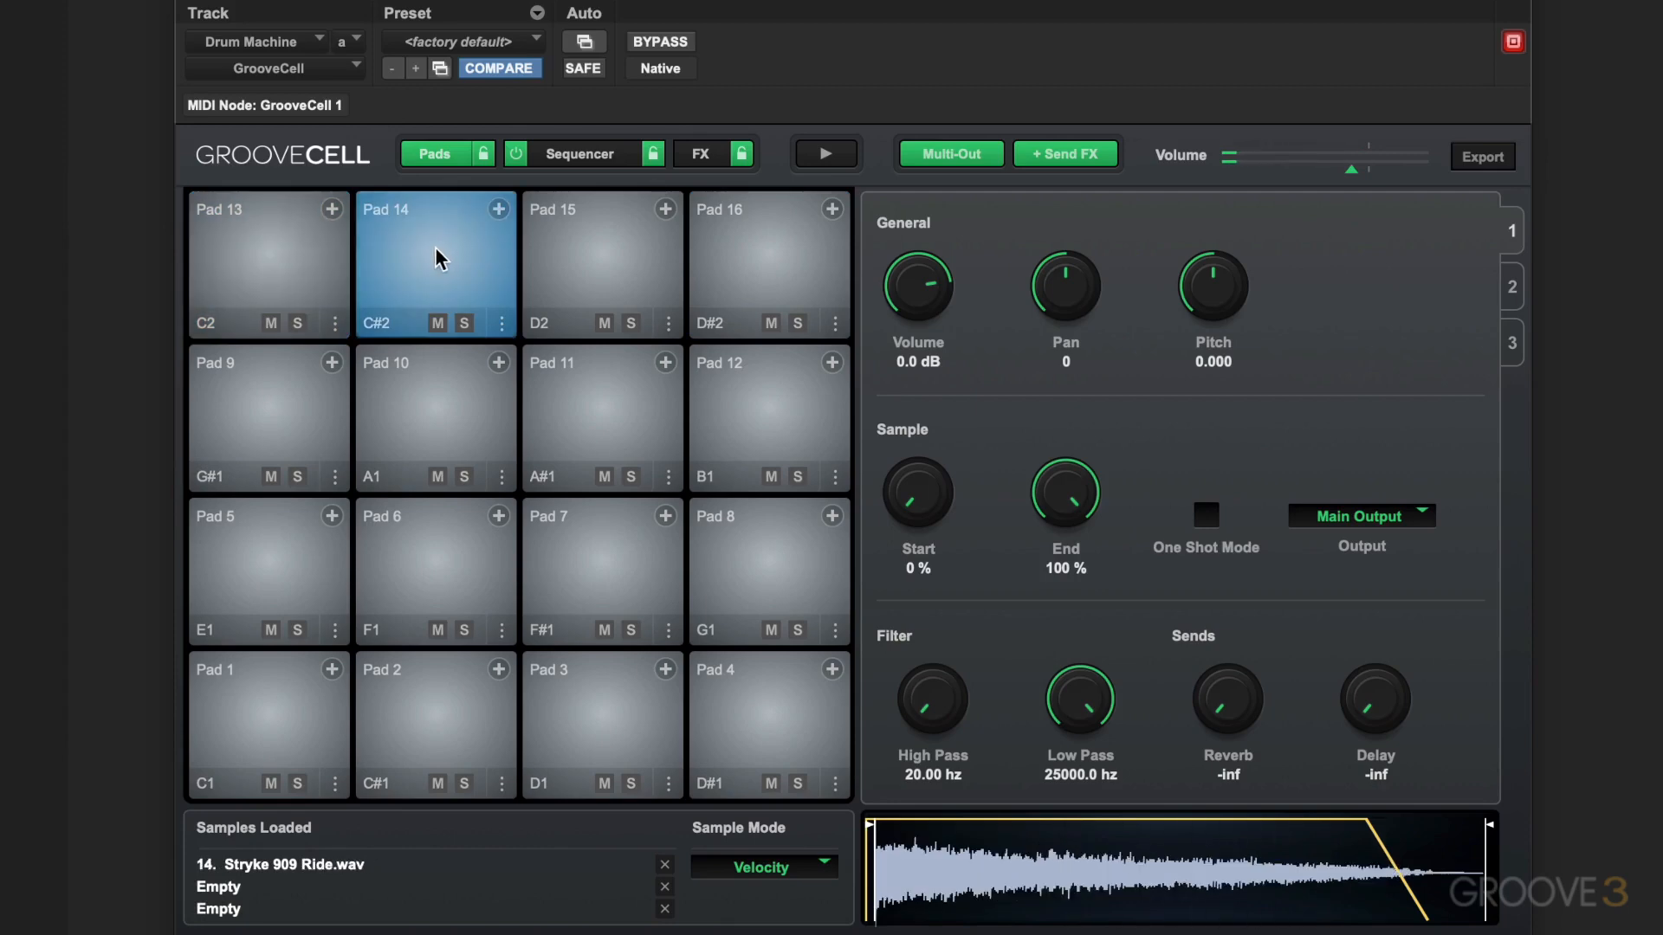
click(627, 252)
click(762, 253)
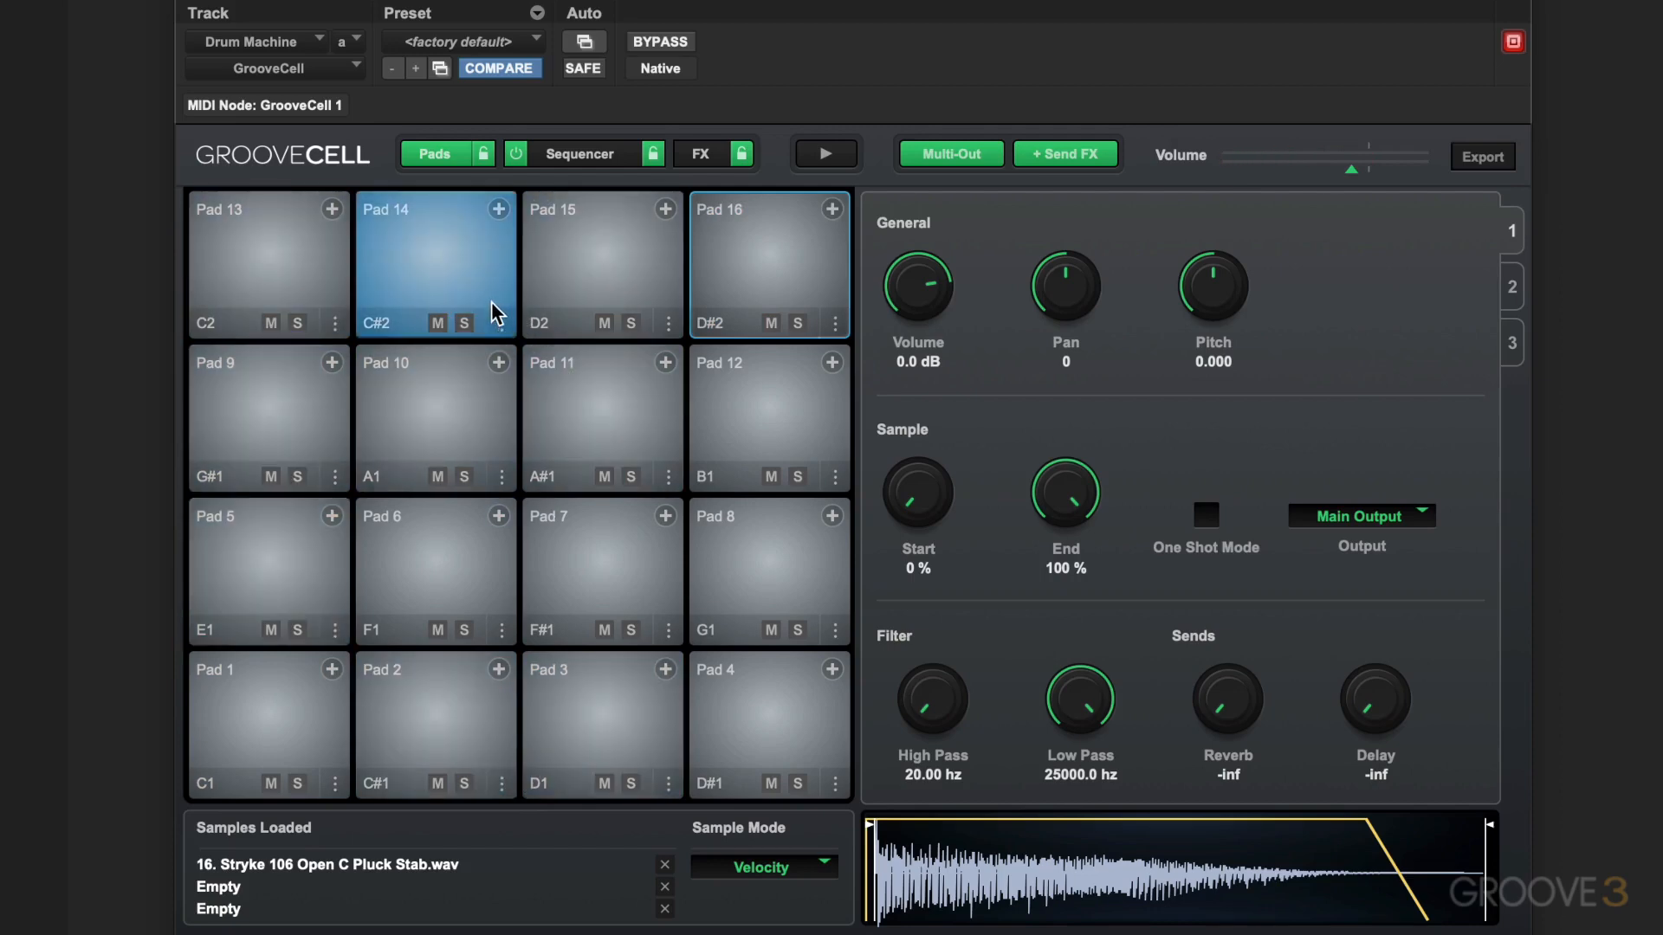
Examine the sequencer's step grid and the master and send effects, and return to the pads view
click(582, 154)
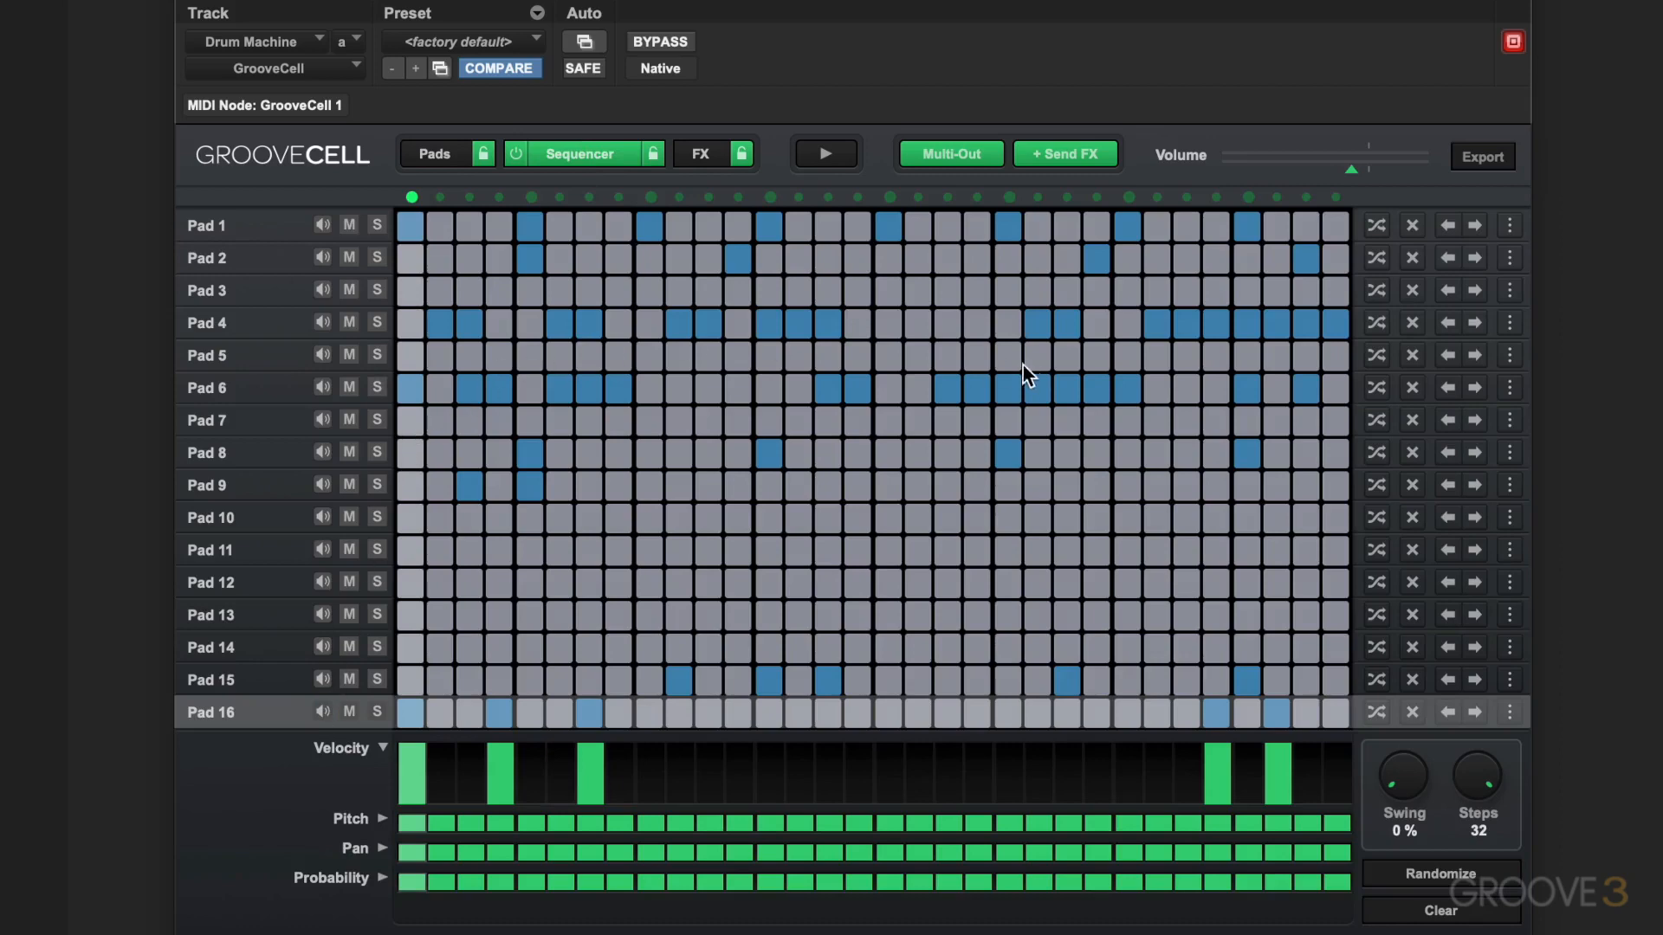
click(1157, 324)
click(797, 322)
click(699, 156)
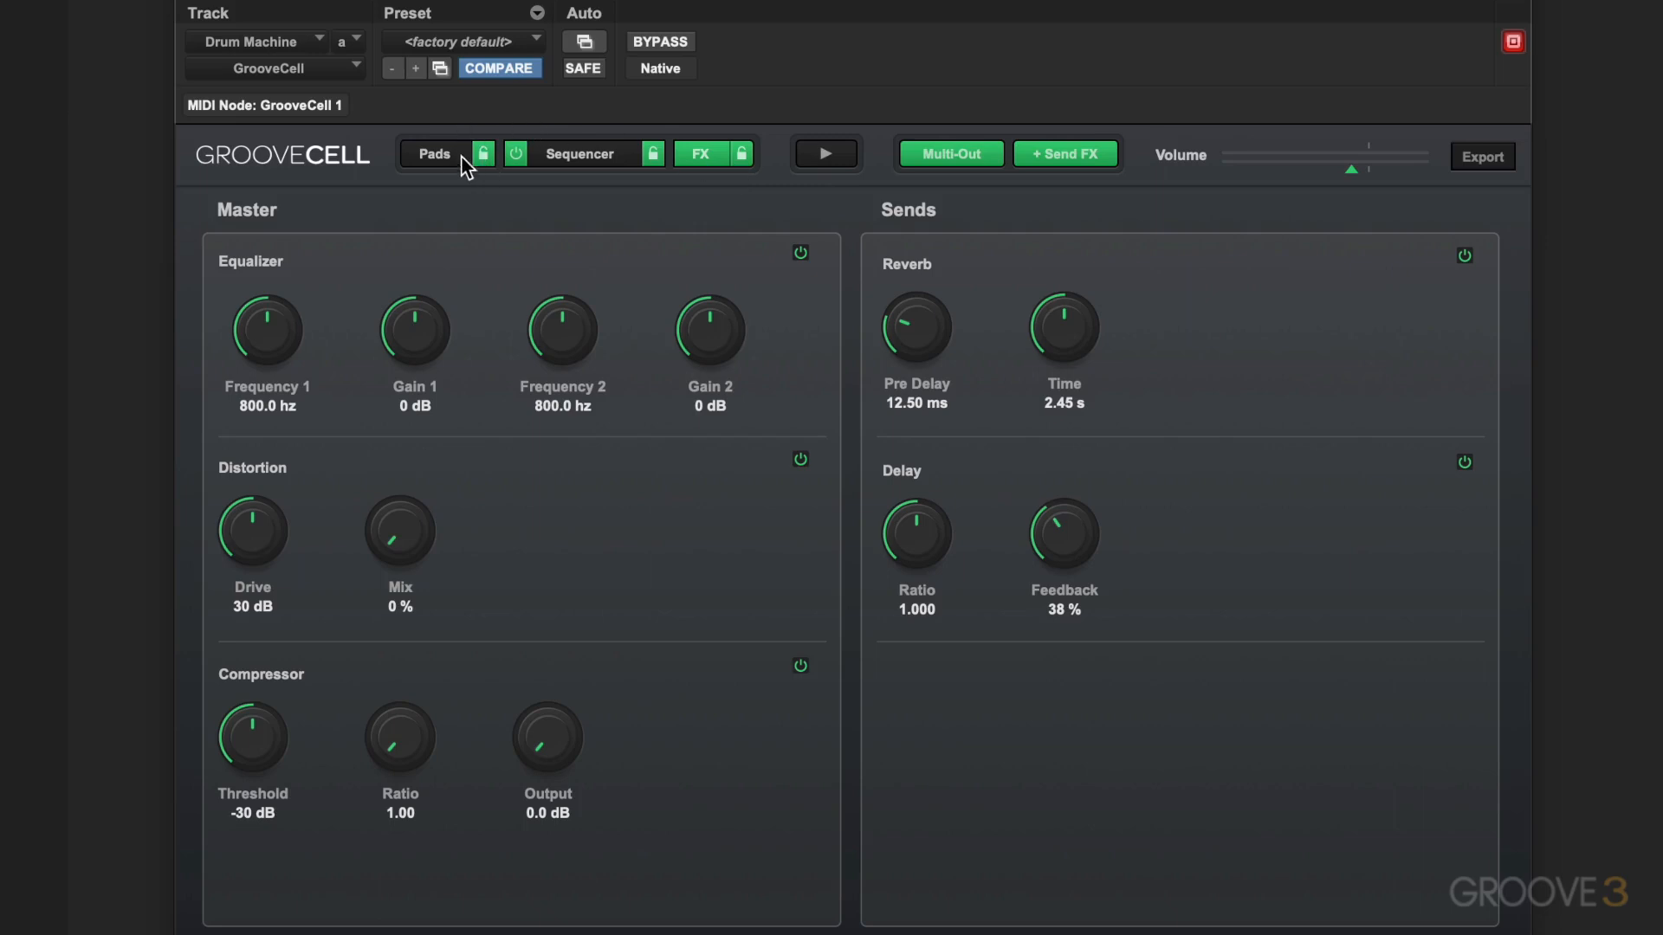
click(435, 154)
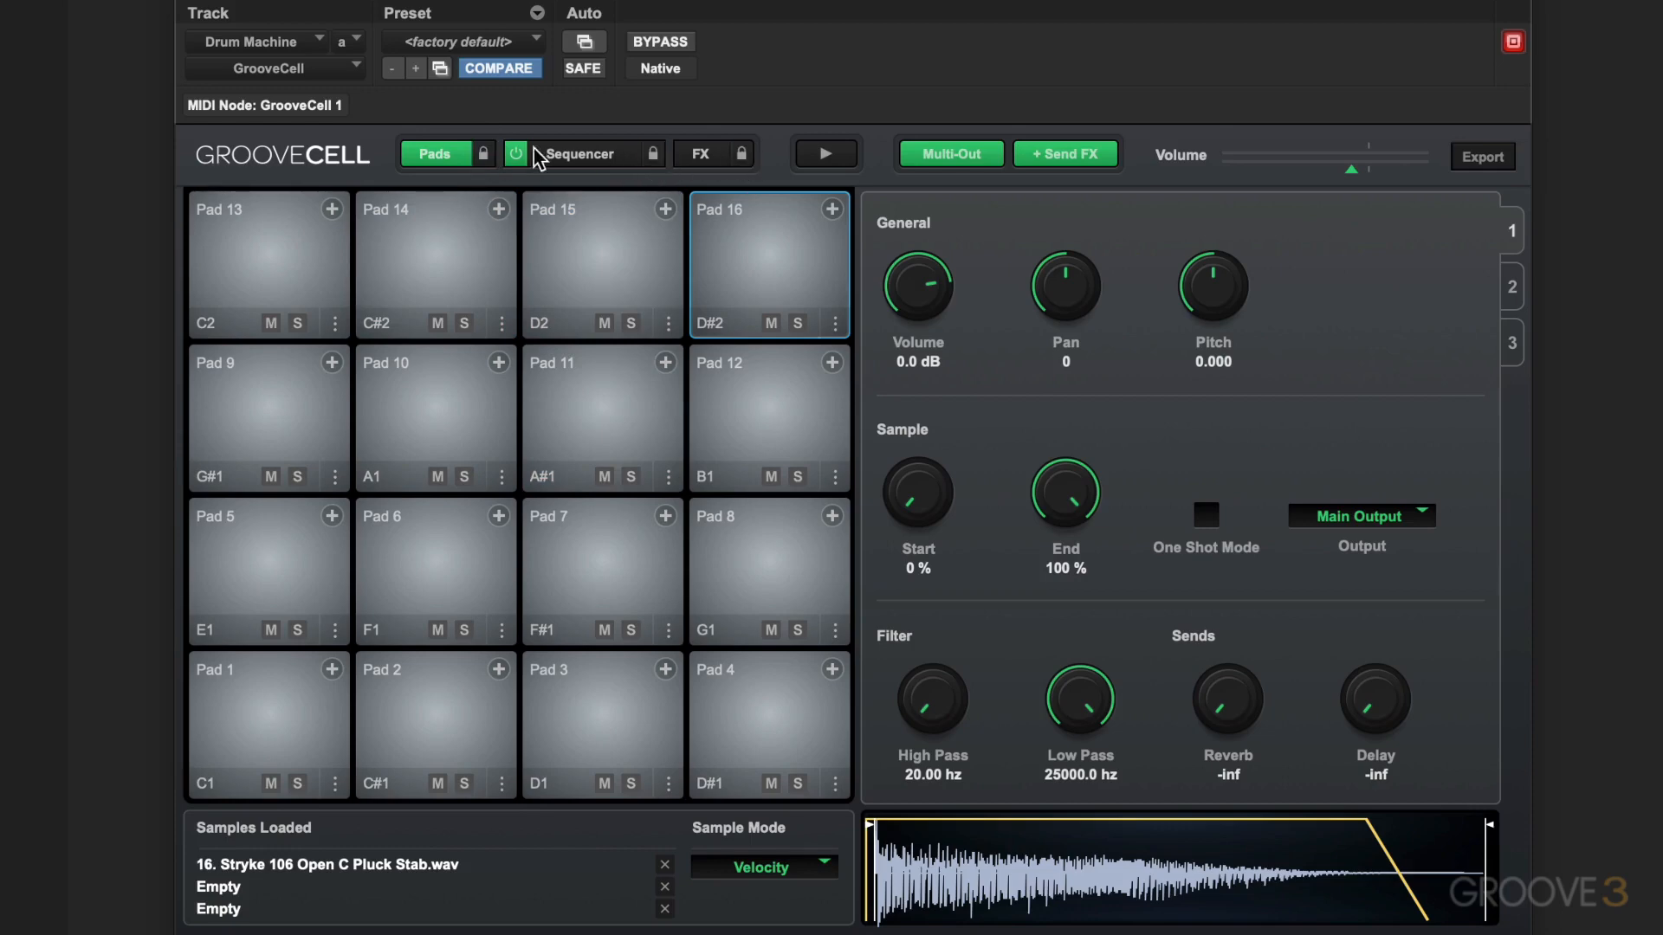
Load the Bristols Beats 90 preset from the factory Flatpack Kits and audition its sequence, stopping playback when done
click(537, 43)
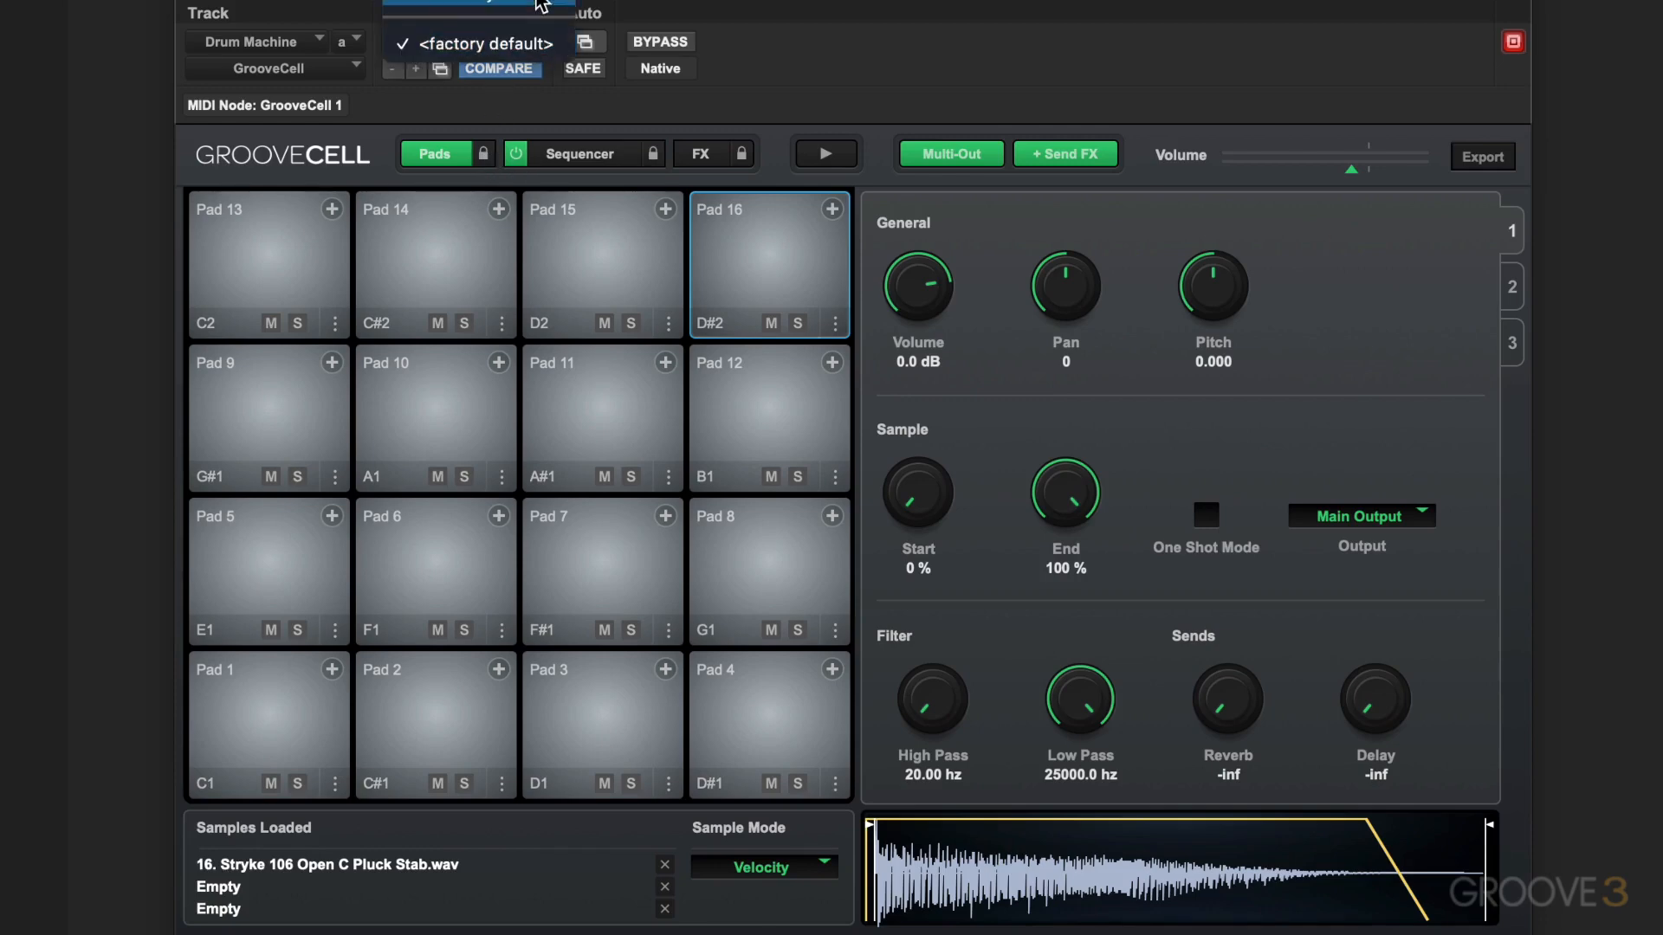
mouse_move(541, 7)
mouse_move(736, 7)
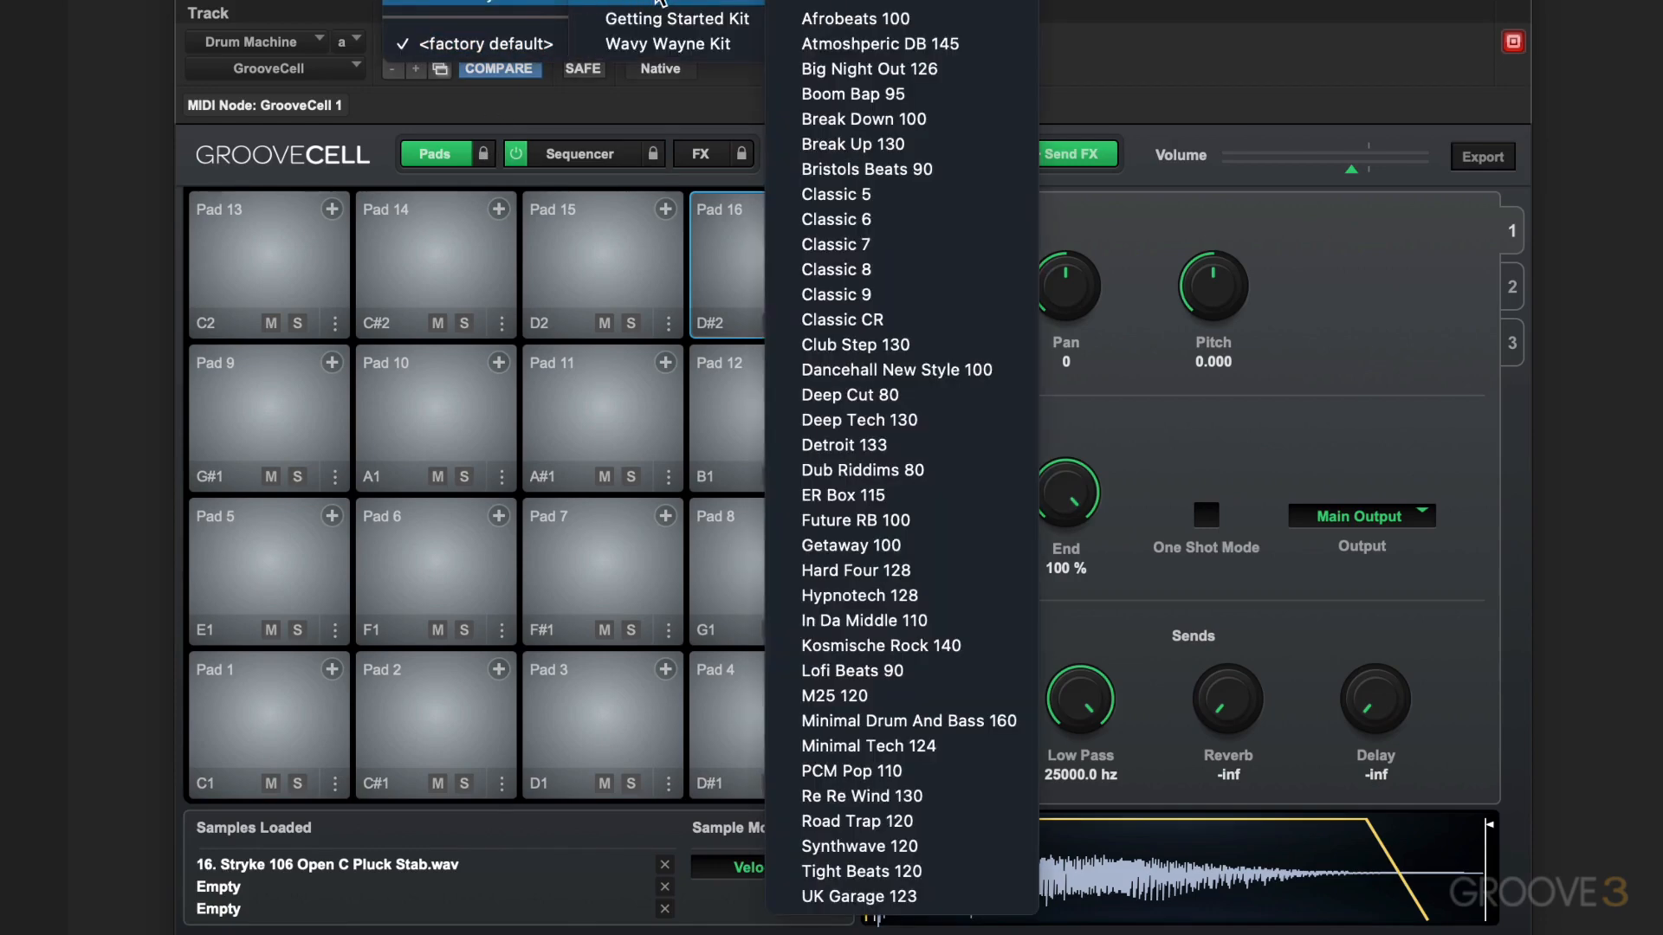
click(829, 164)
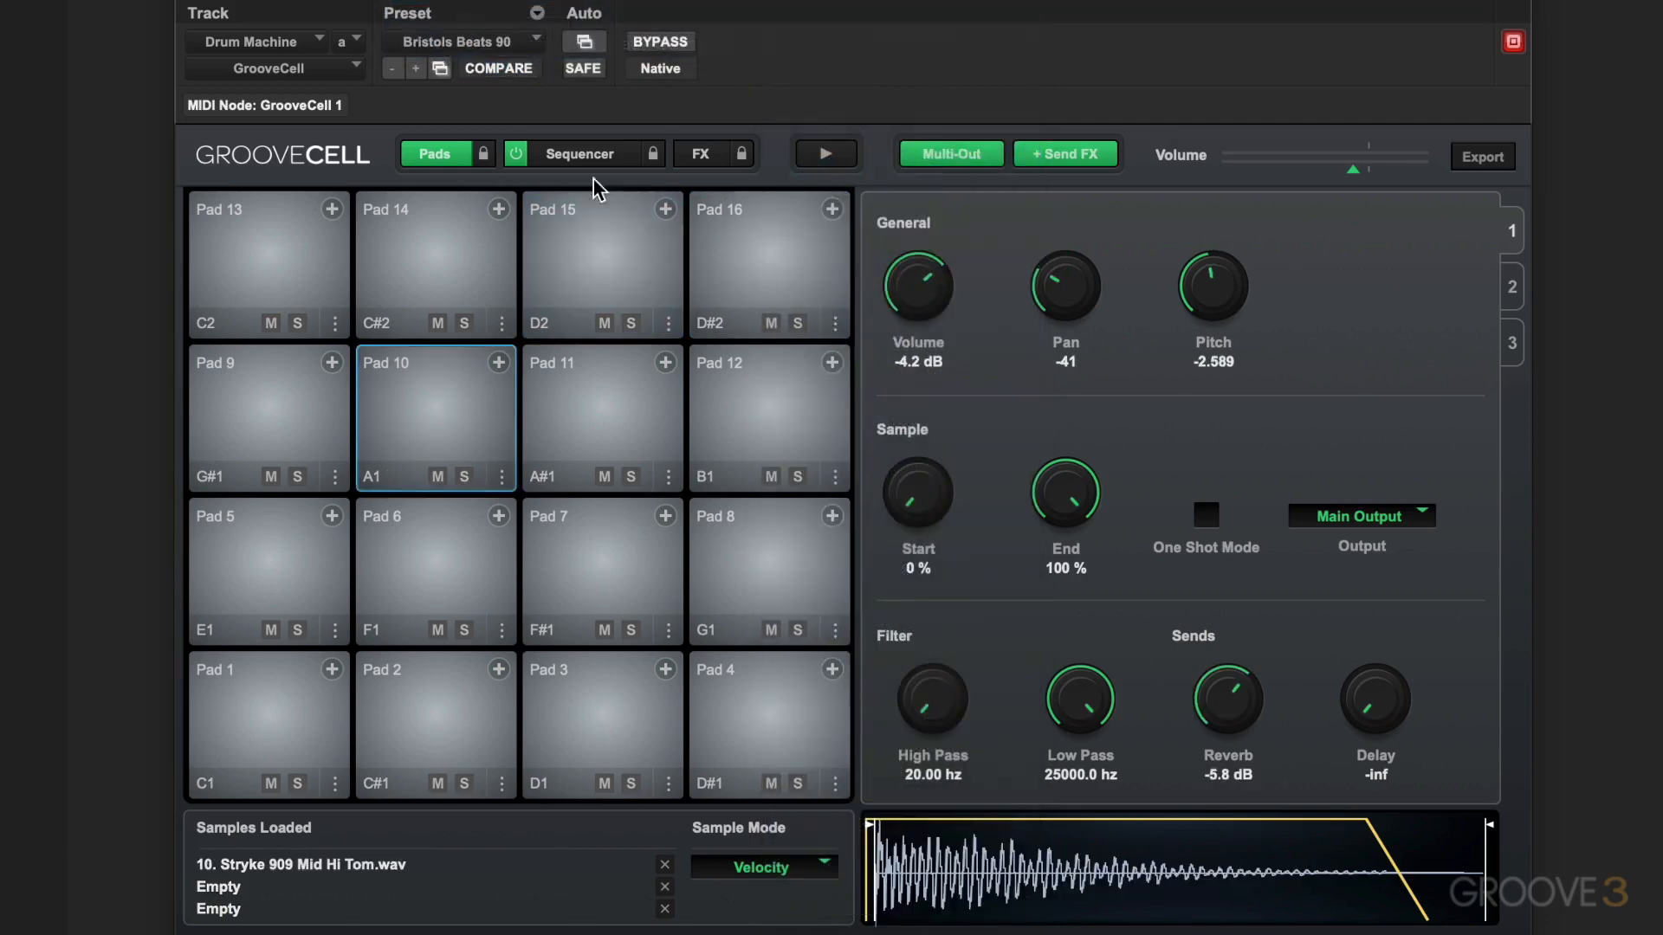
click(517, 153)
click(527, 204)
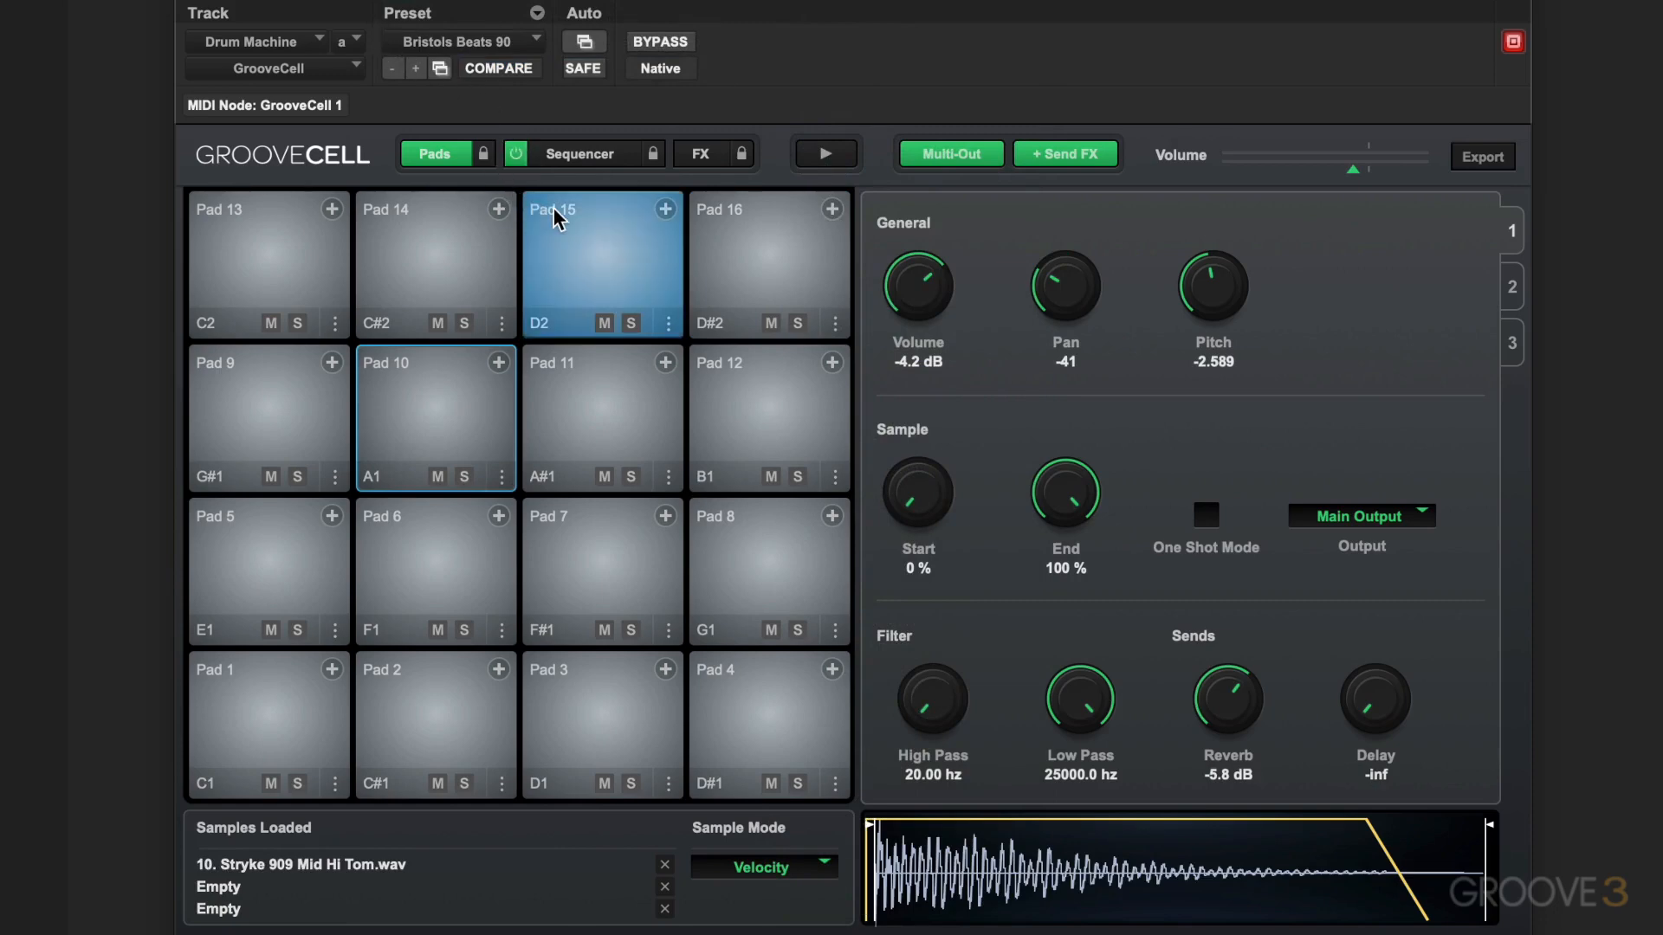
click(552, 194)
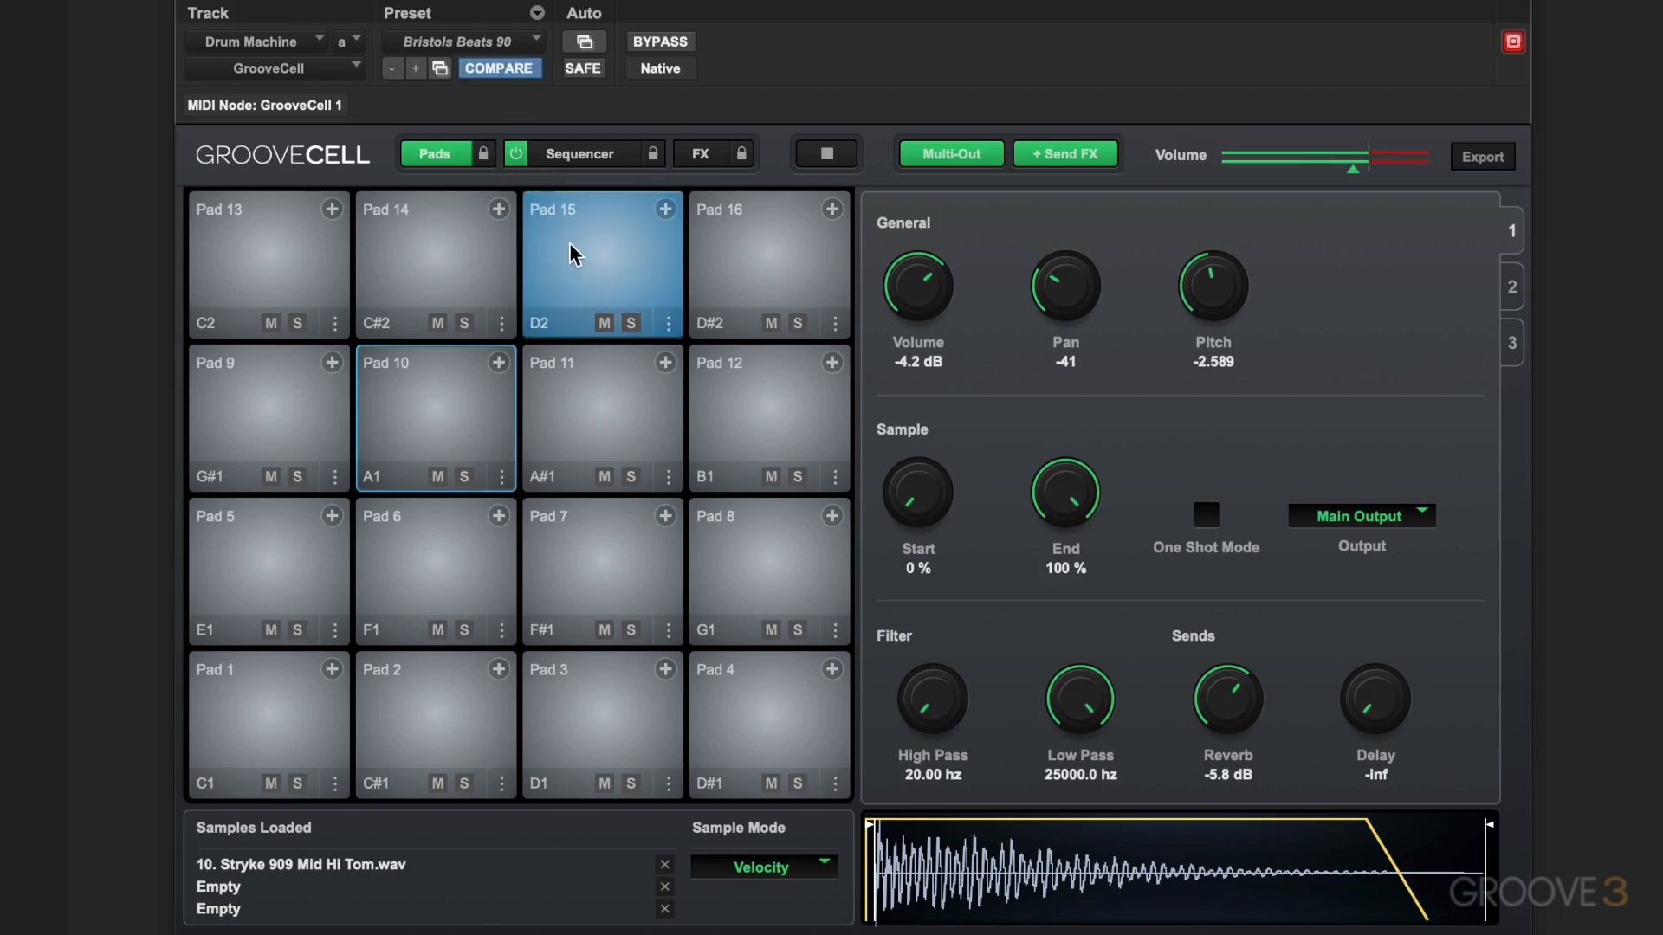
key(space)
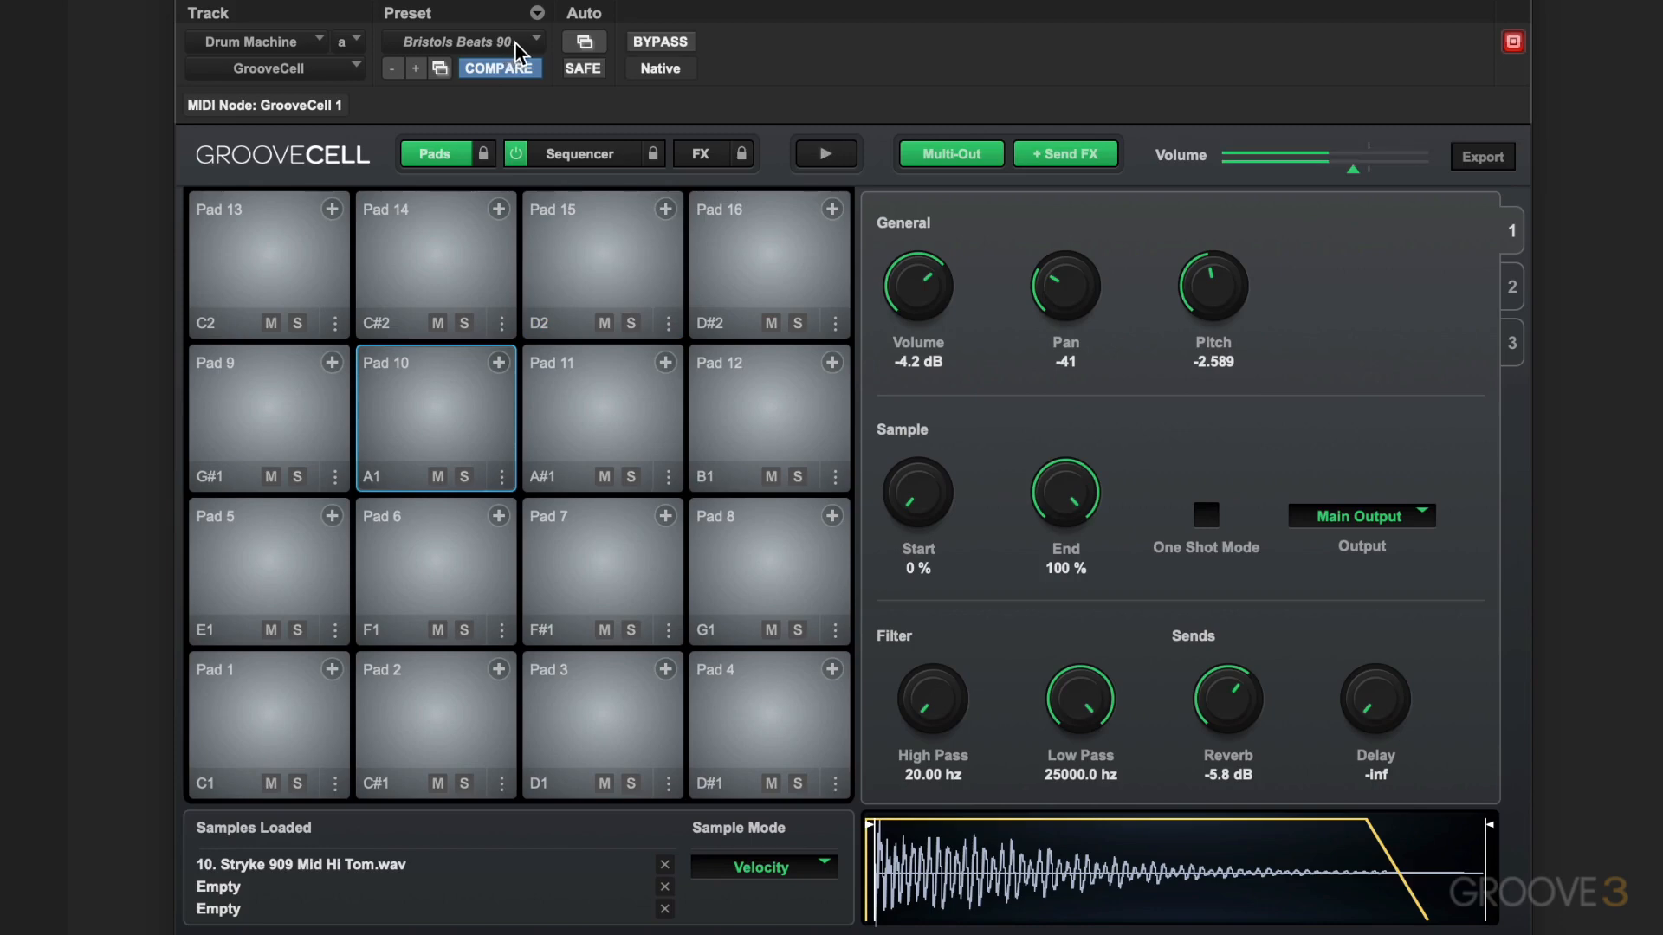
Load the Classic 7 preset from the factory Flatpack Kits, and start and stop playback to audition it
click(526, 48)
mouse_move(539, 52)
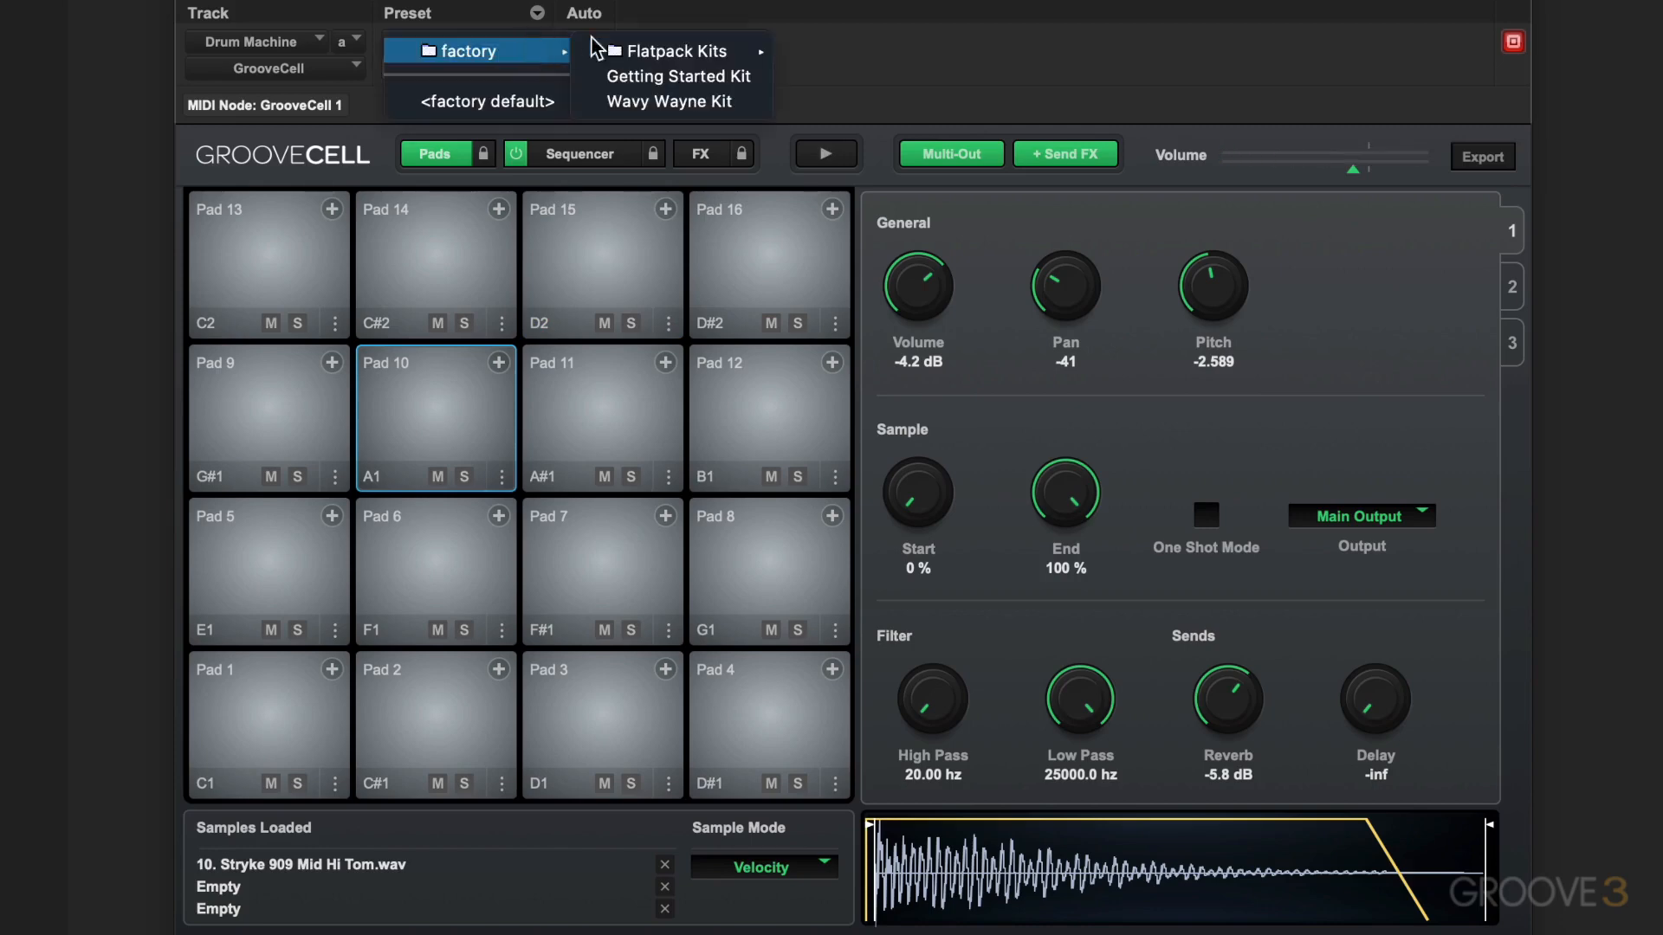
mouse_move(599, 51)
click(828, 300)
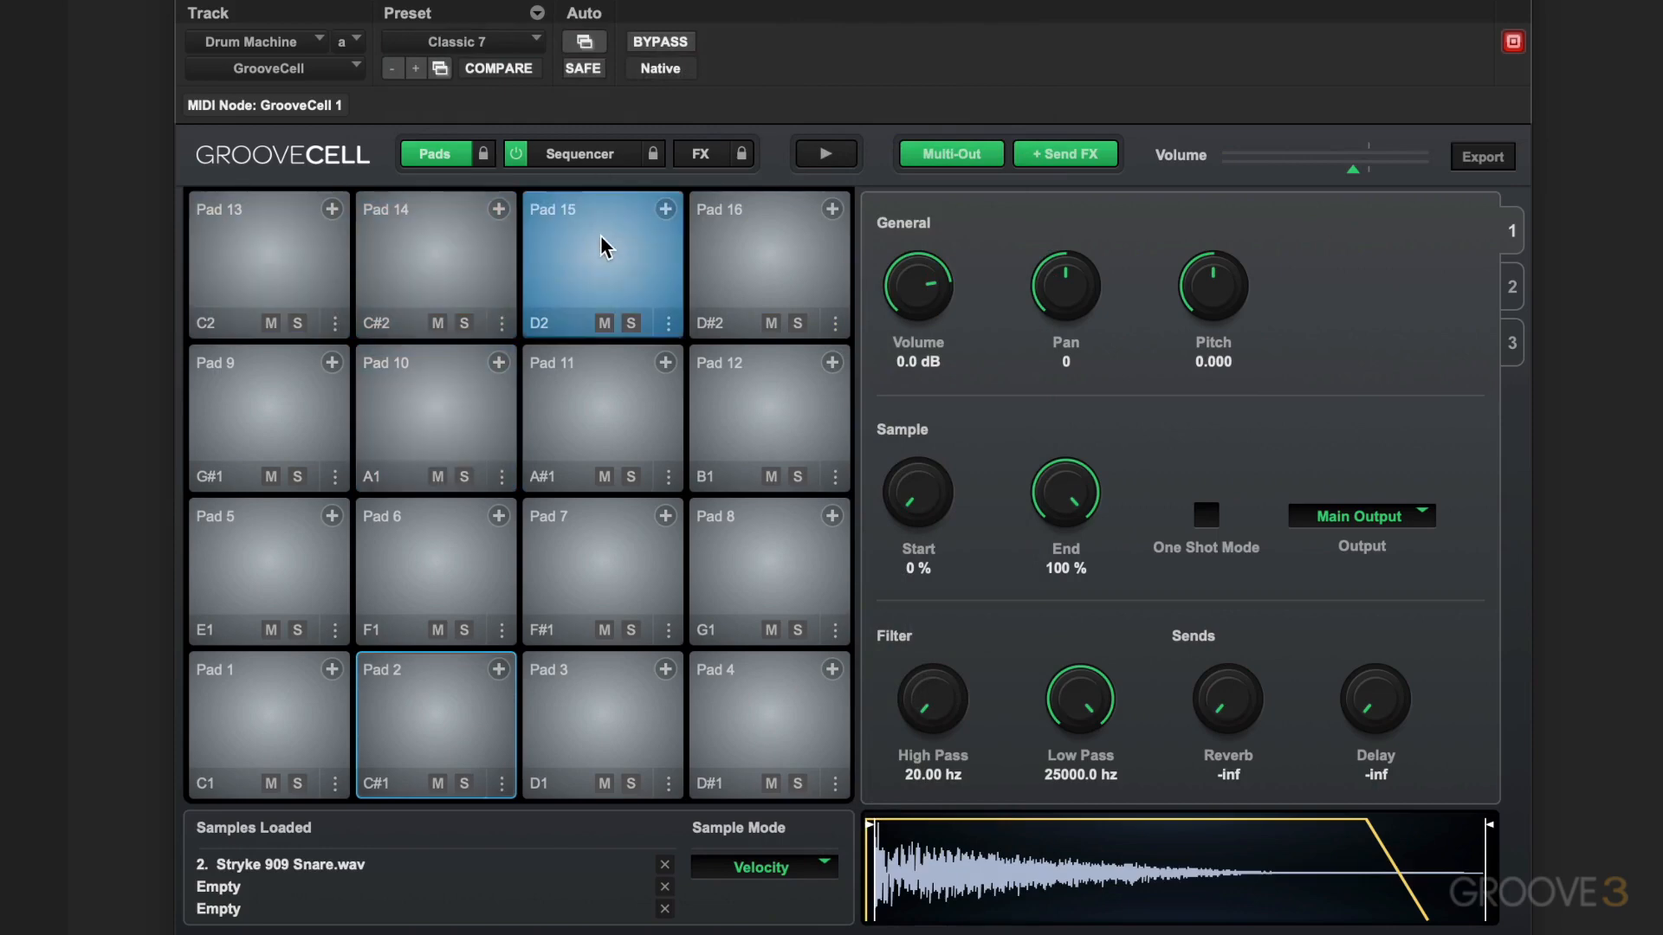
key(space)
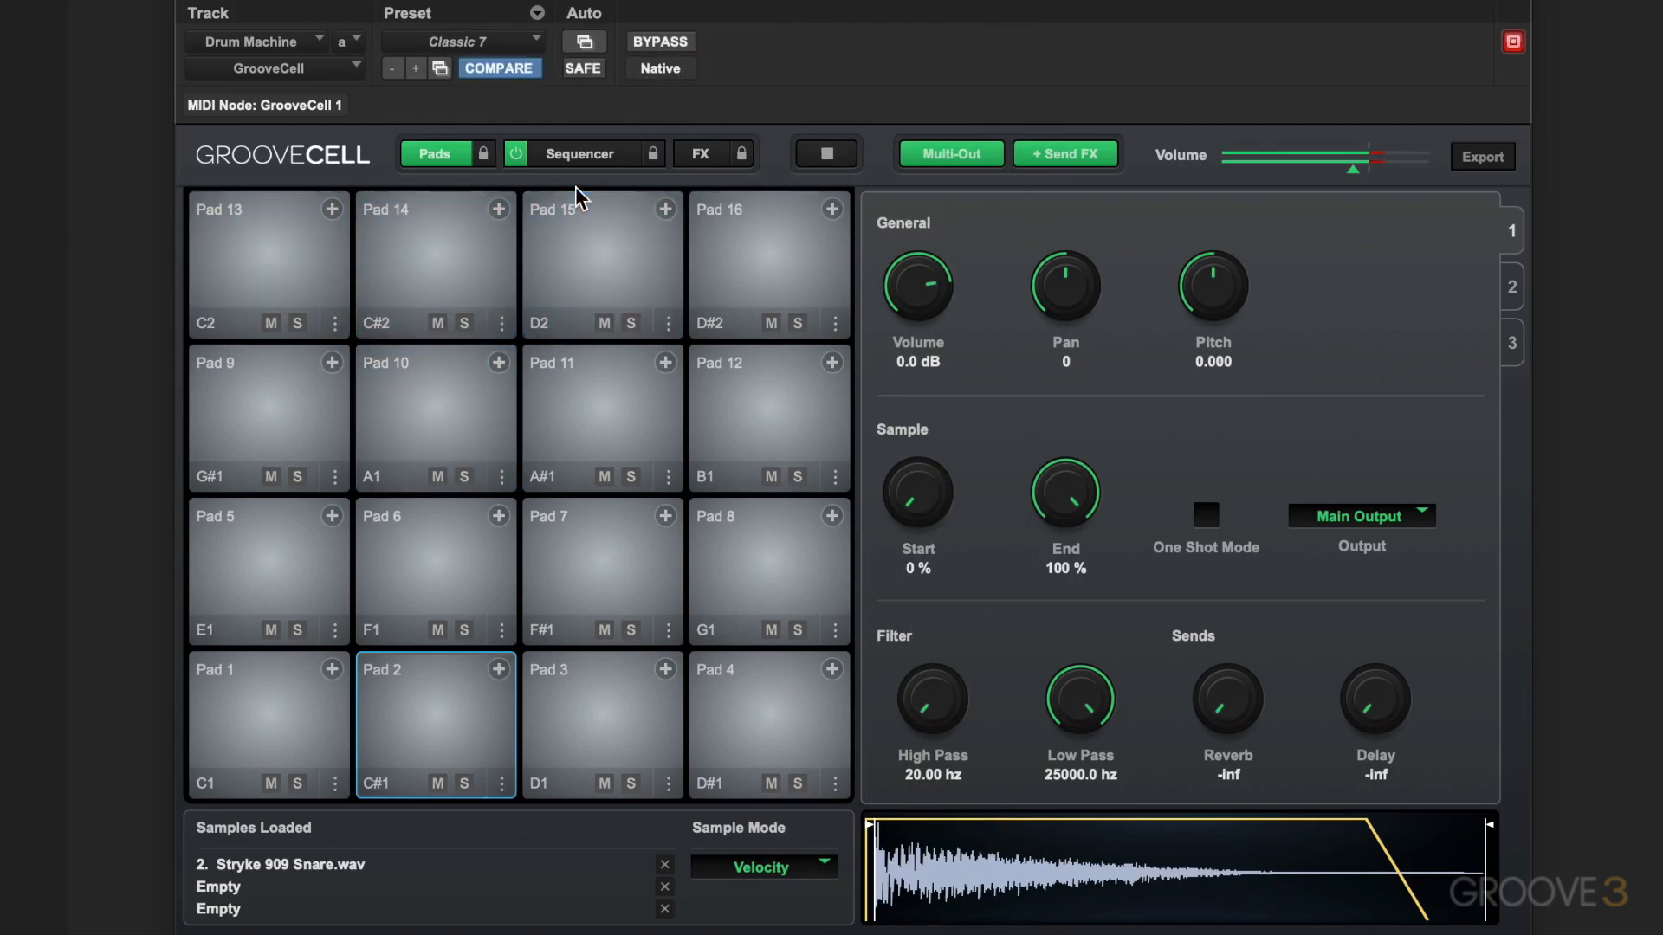
key(space)
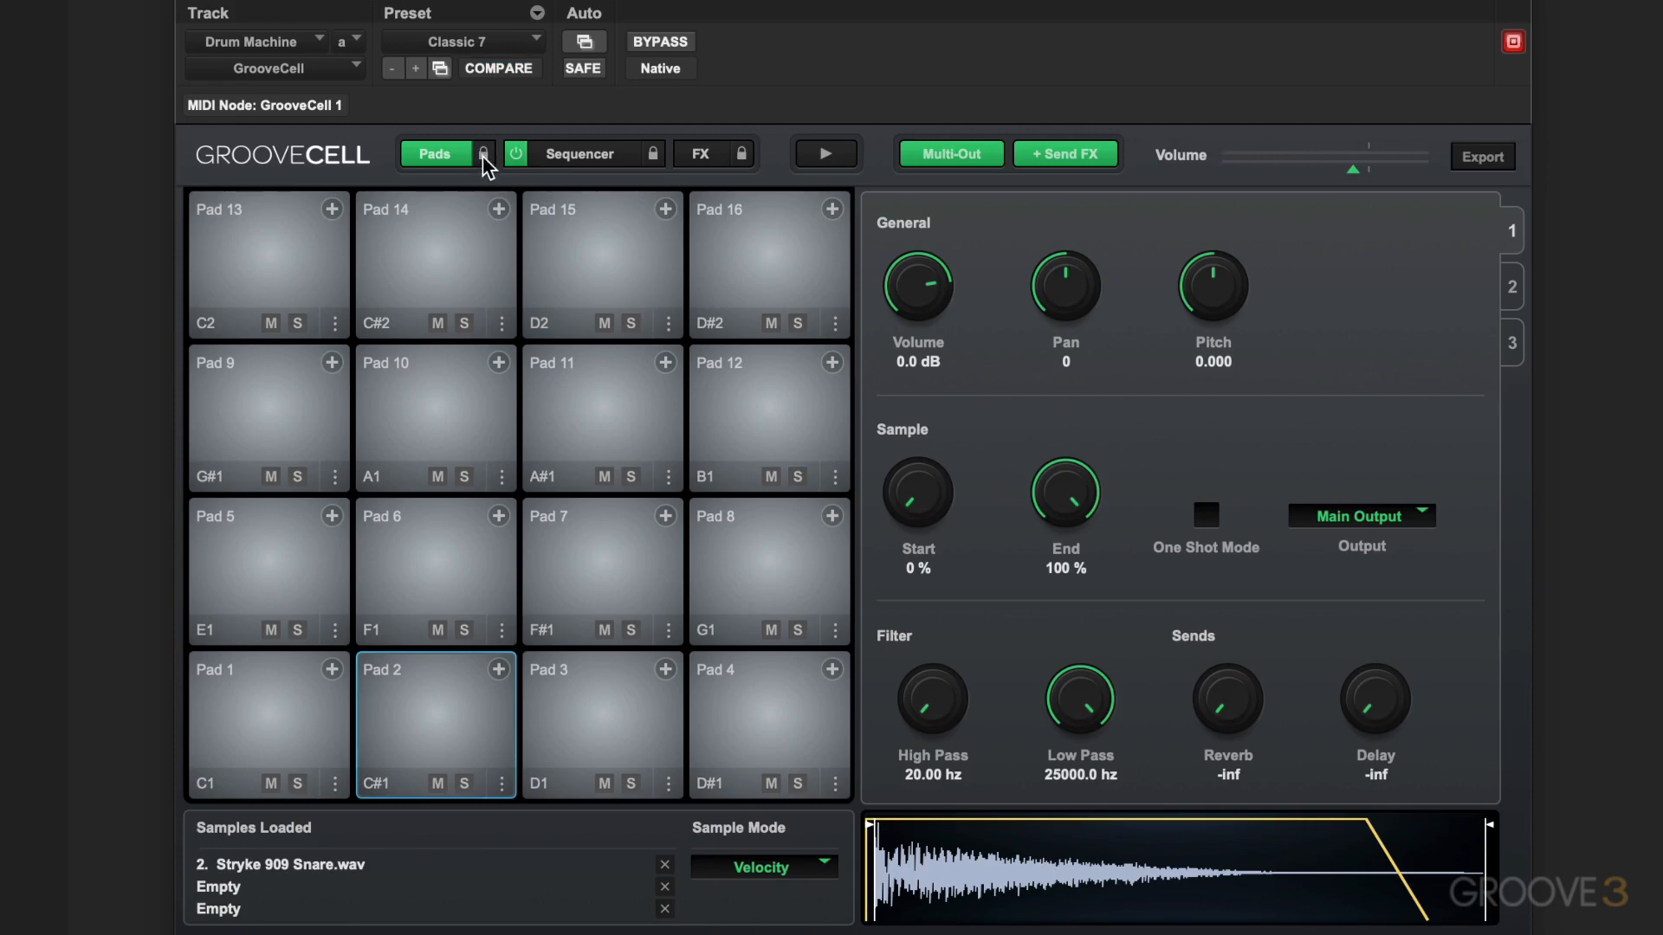
Unlock the pads section, load the Detroit 133 preset from Flatpack Kits and audition it with the sequence
click(483, 158)
click(498, 43)
mouse_move(660, 55)
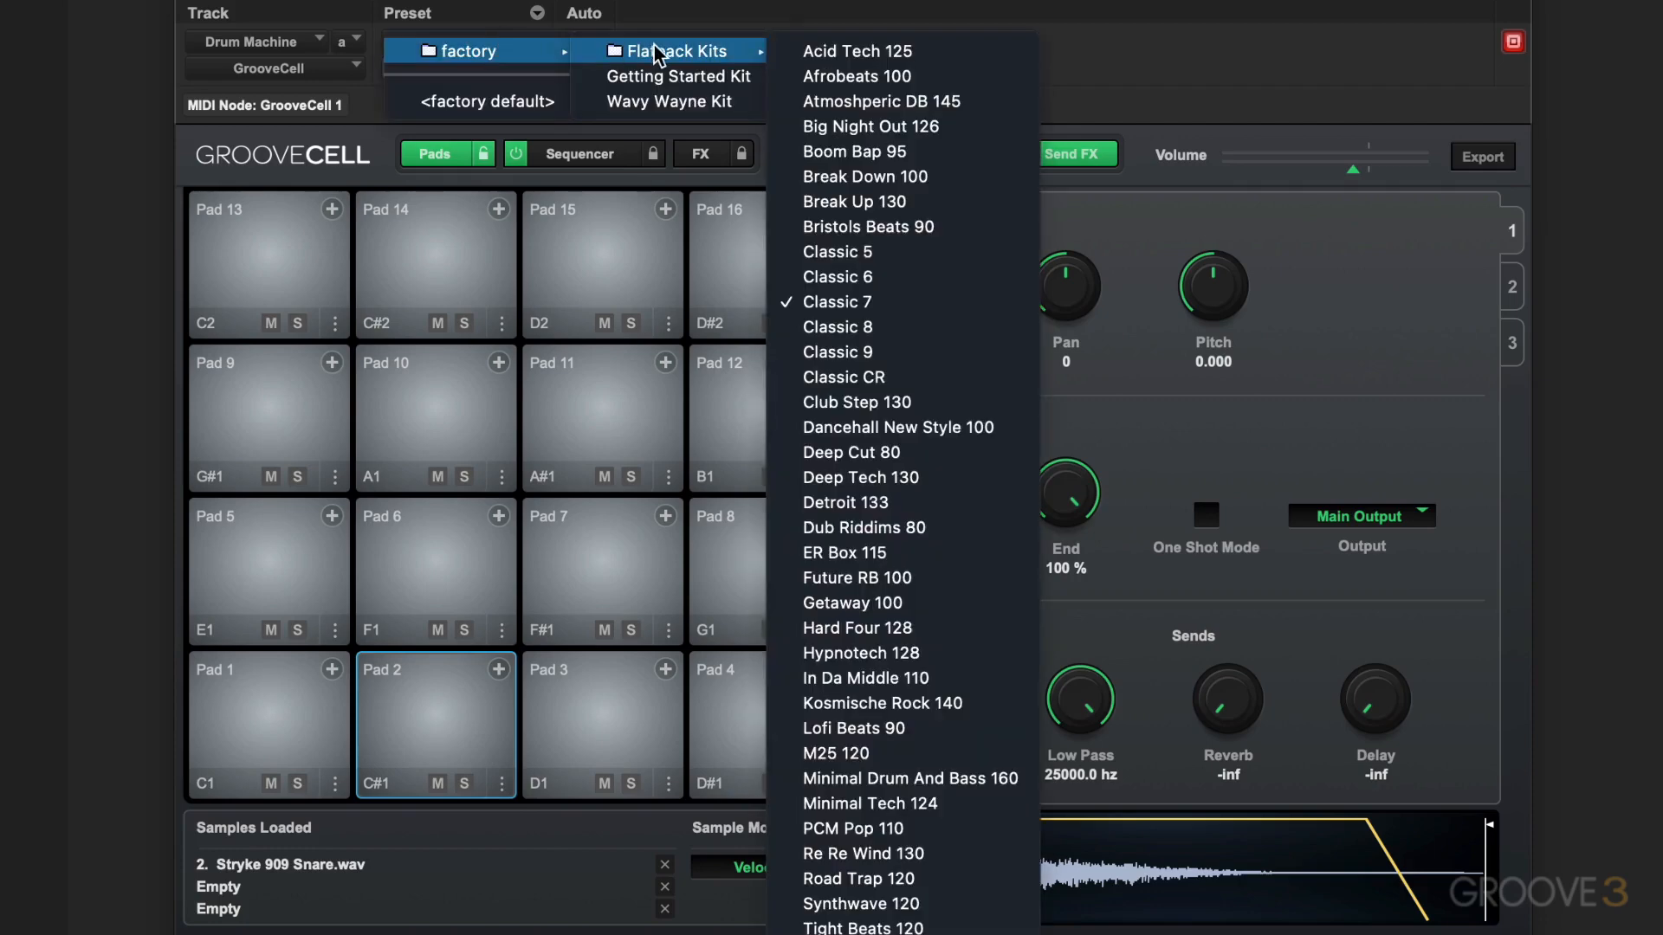
click(845, 502)
click(477, 286)
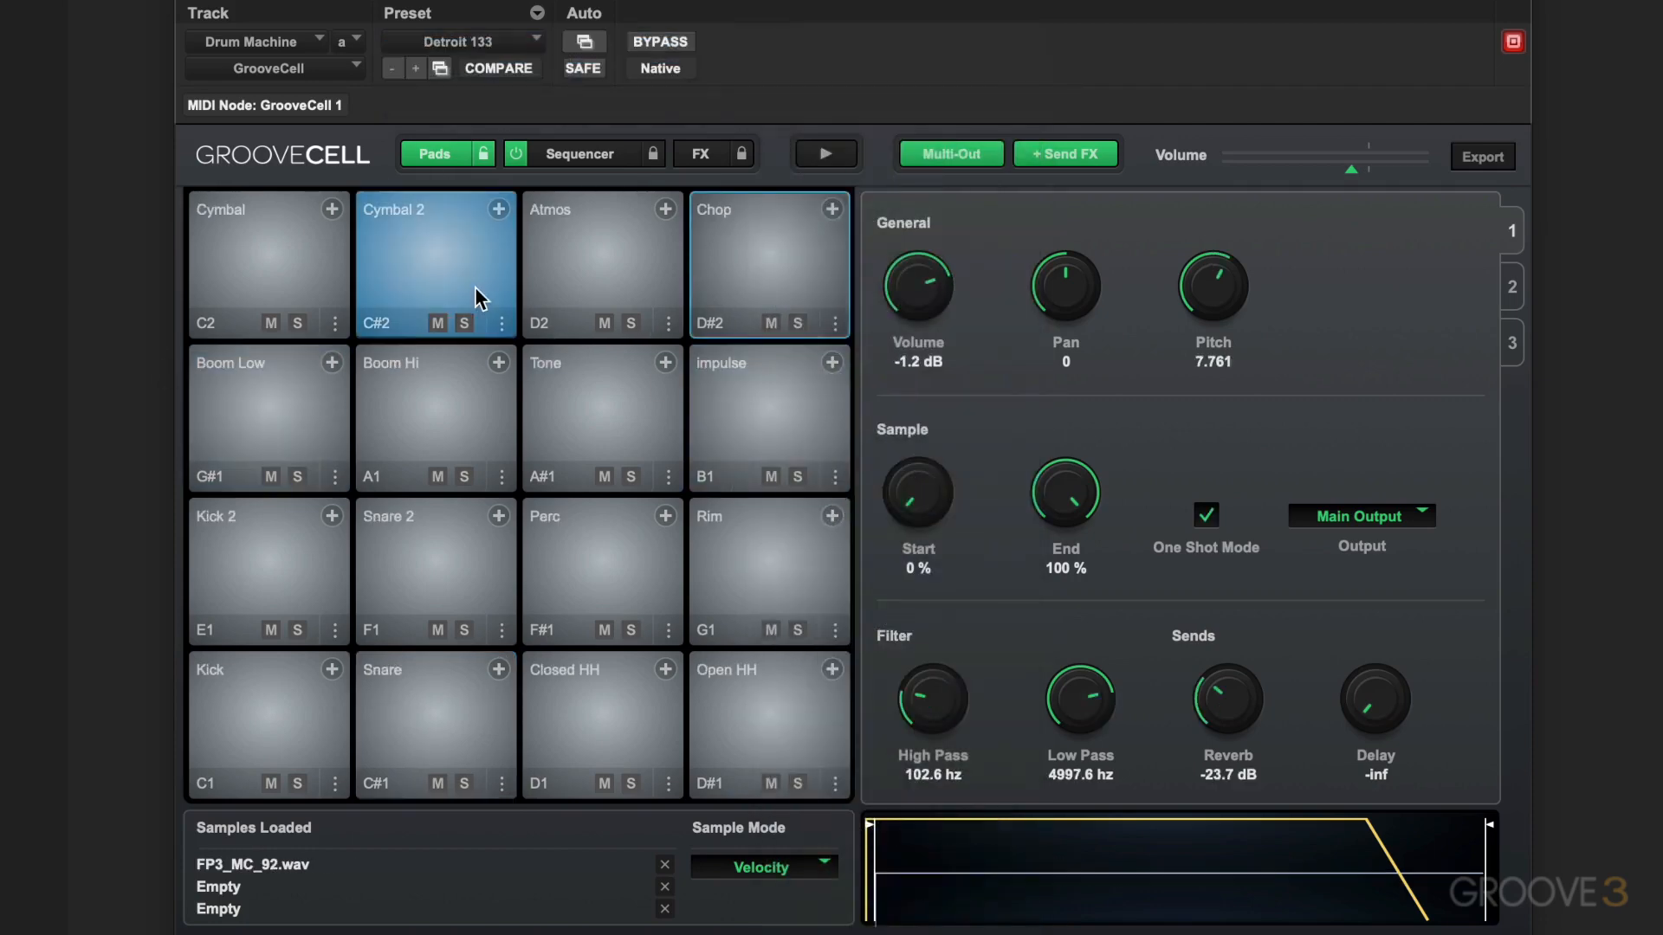
key(space)
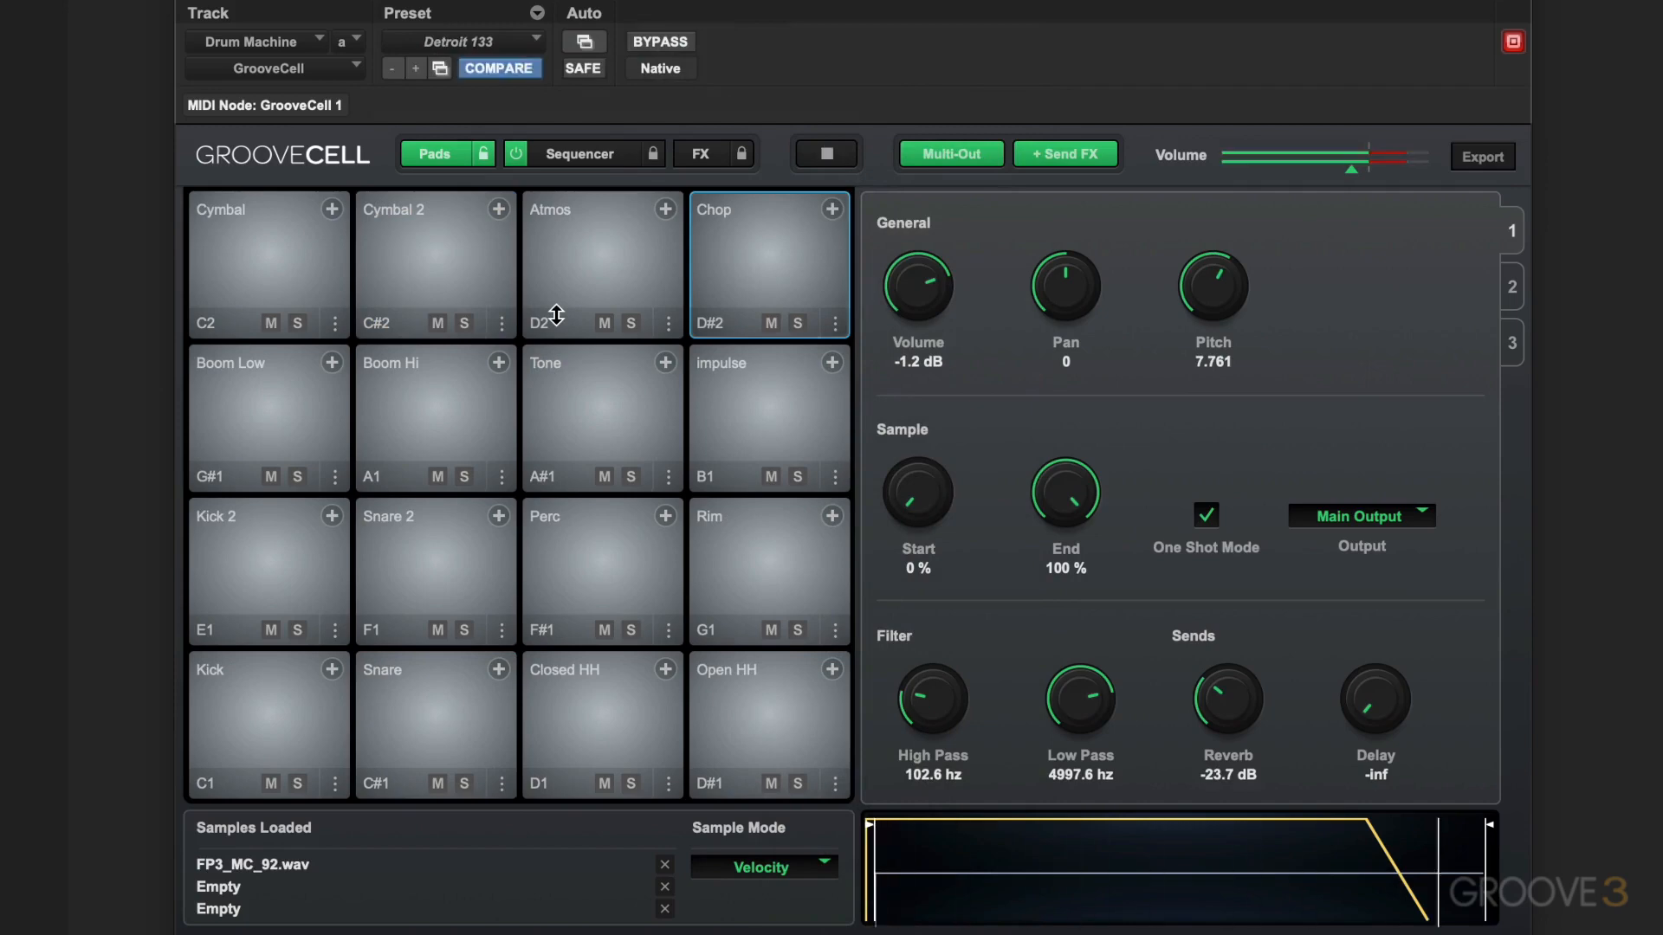
key(space)
Load the Hypnotech 128 kit from the factory Flatpack Kits with only the pads section unlocked
click(512, 40)
mouse_move(512, 50)
mouse_move(669, 50)
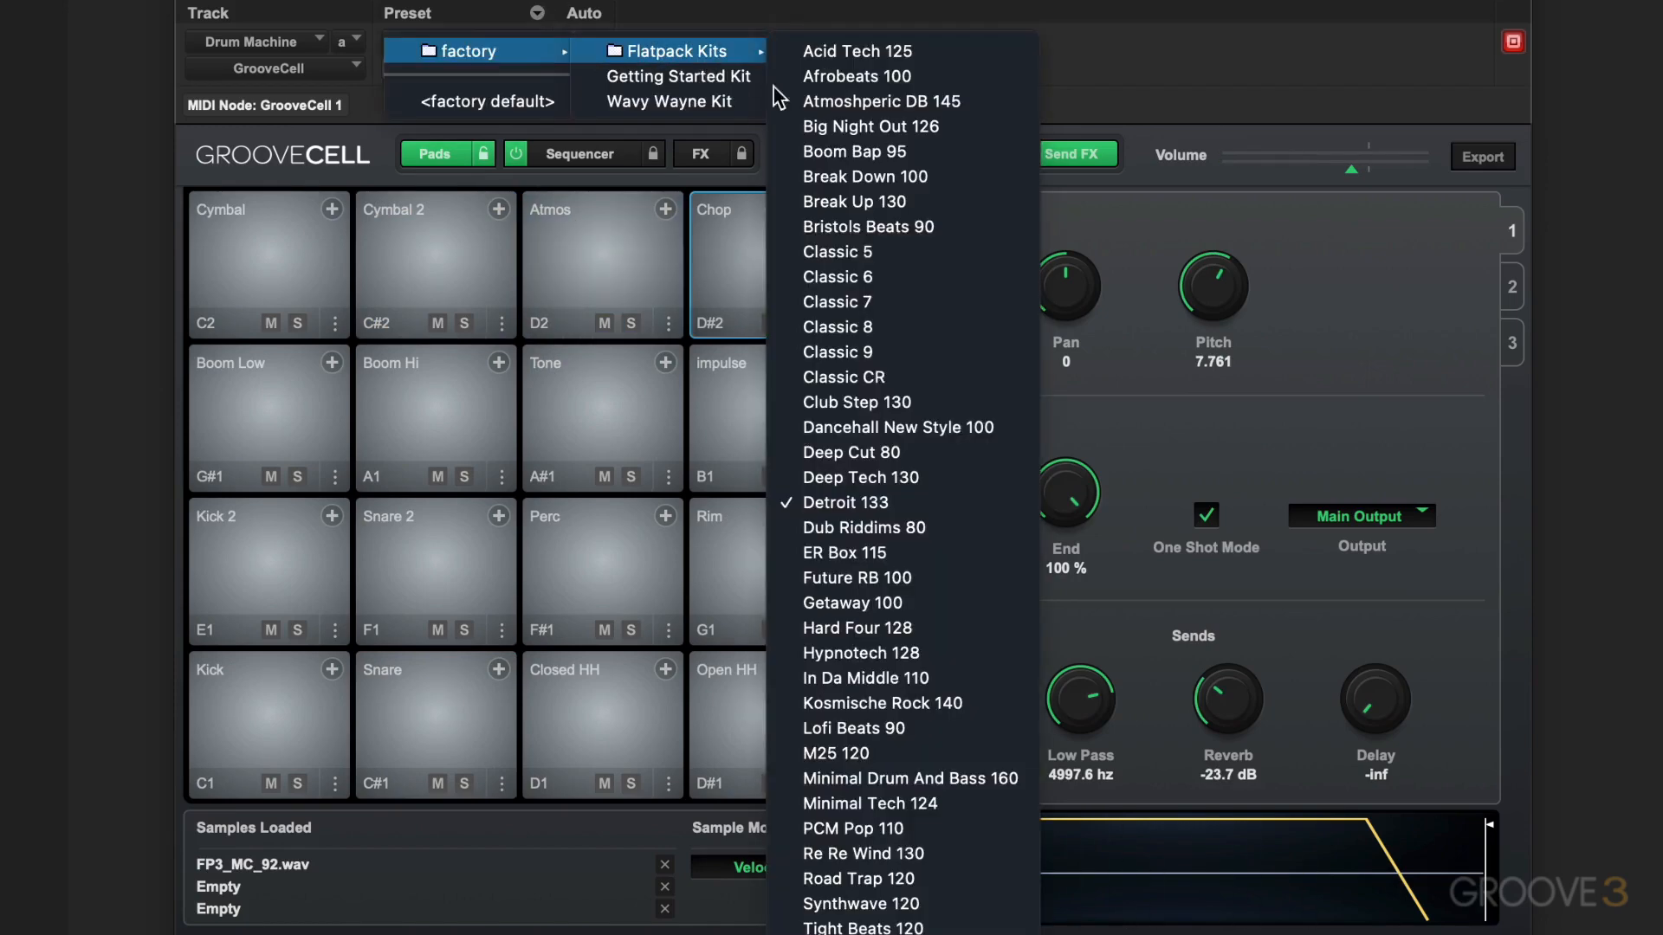
click(817, 654)
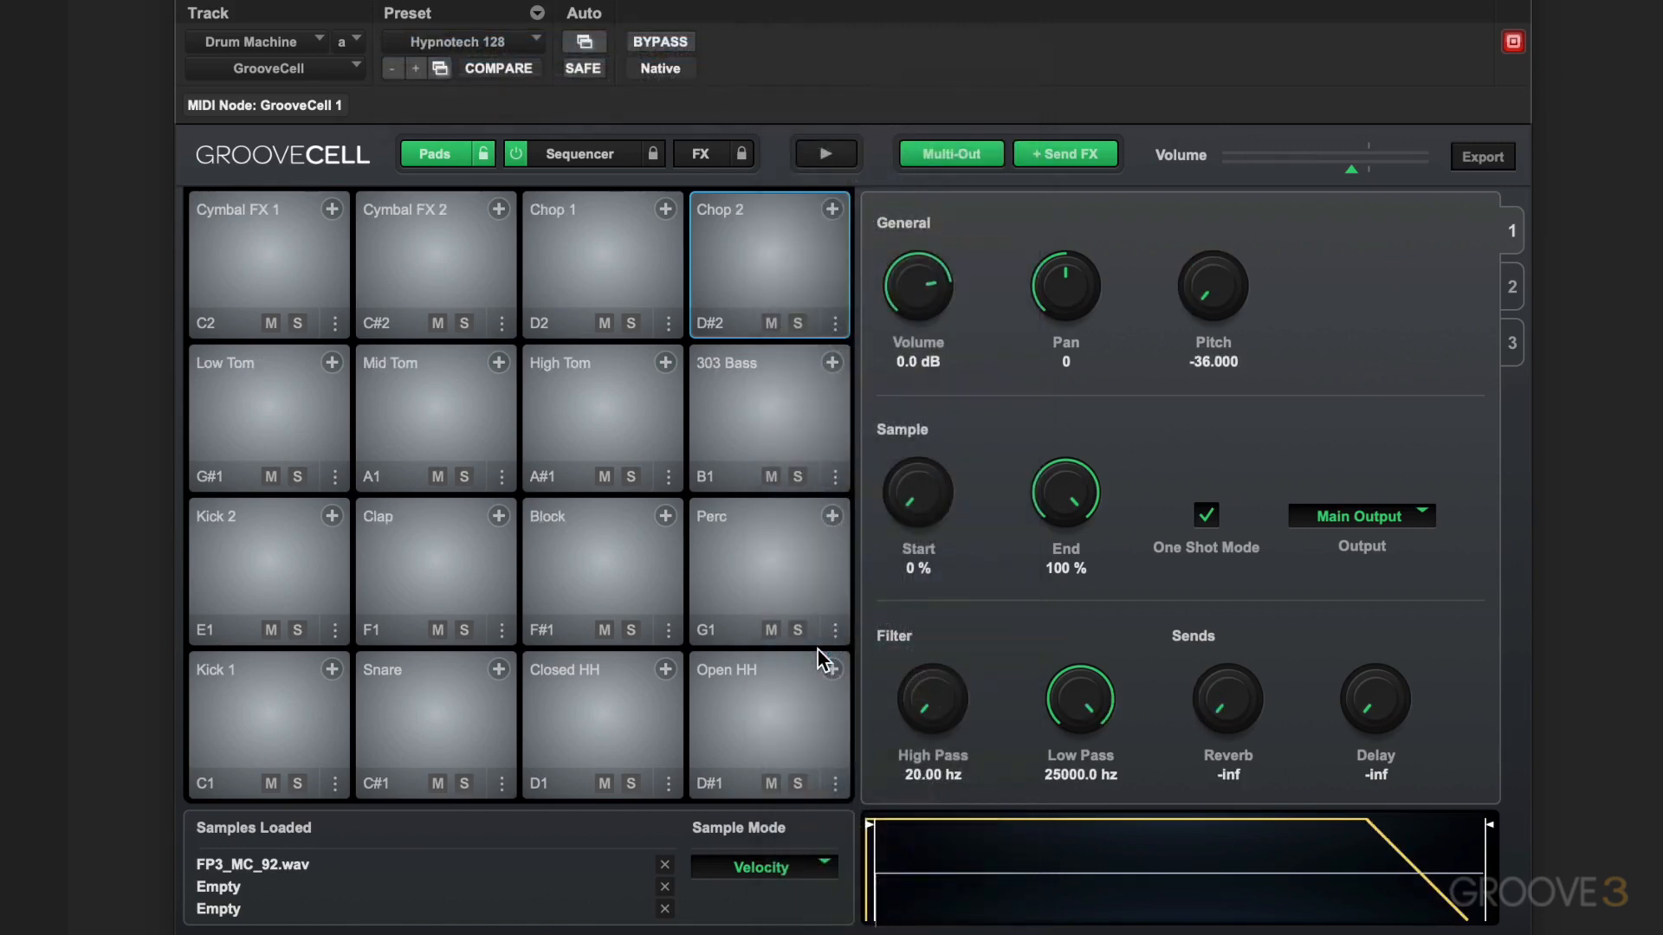
Load the M25 120 preset from the factory Flatpack Kits and audition its pads with the sequence
click(487, 39)
mouse_move(491, 40)
mouse_move(710, 61)
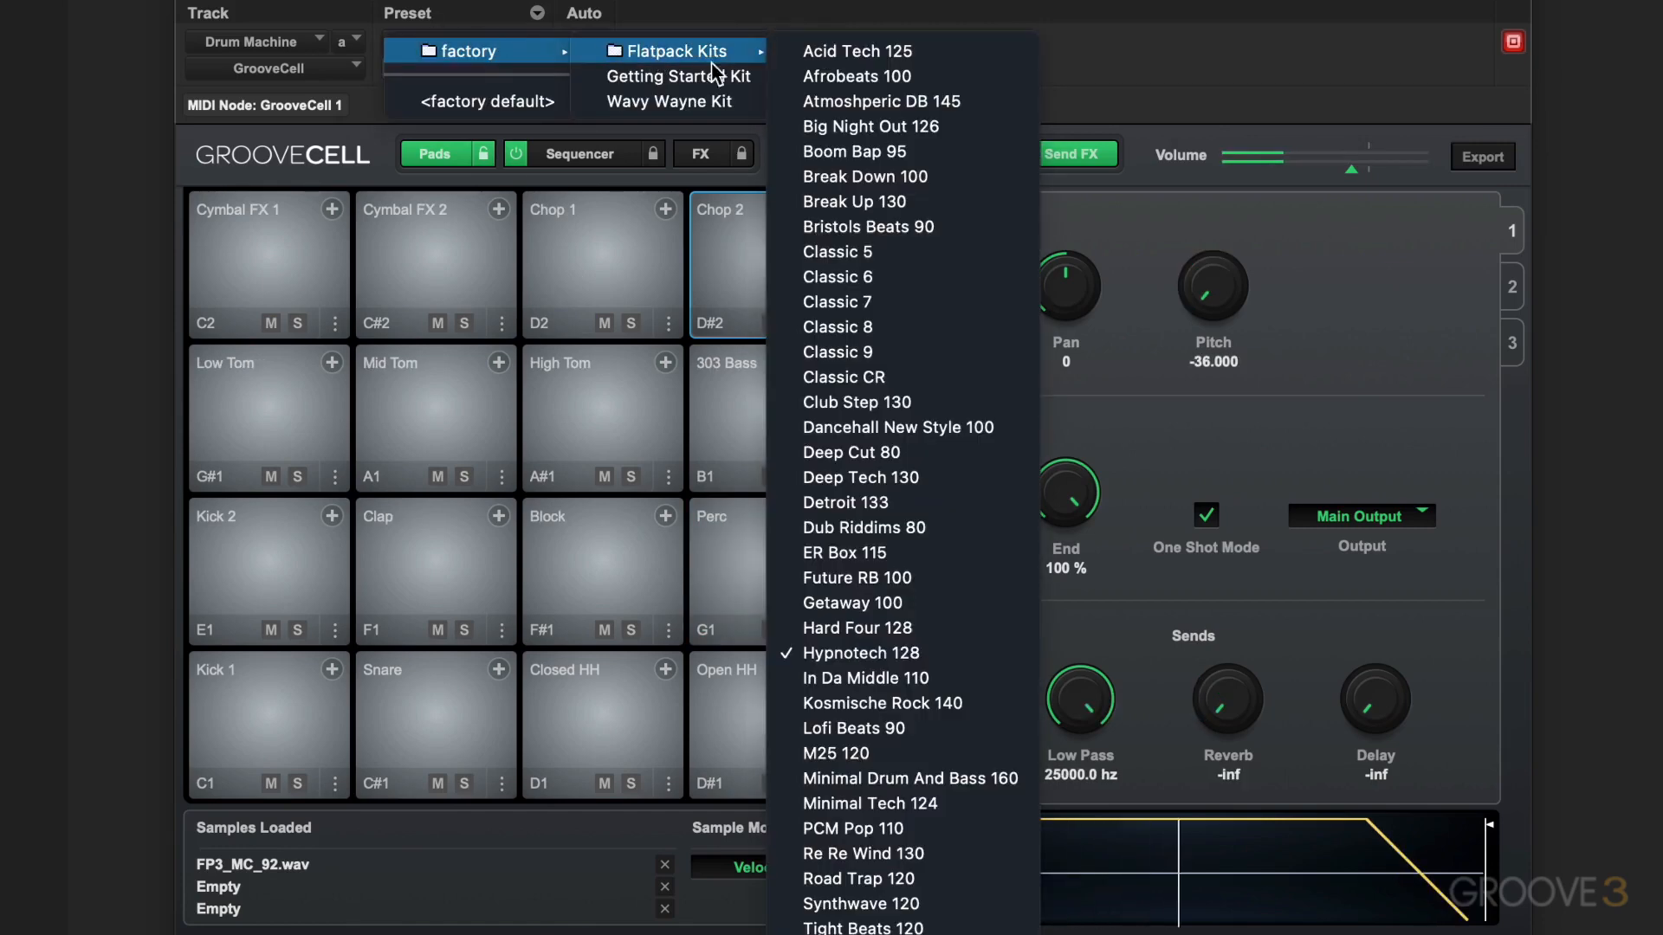
click(834, 752)
click(570, 291)
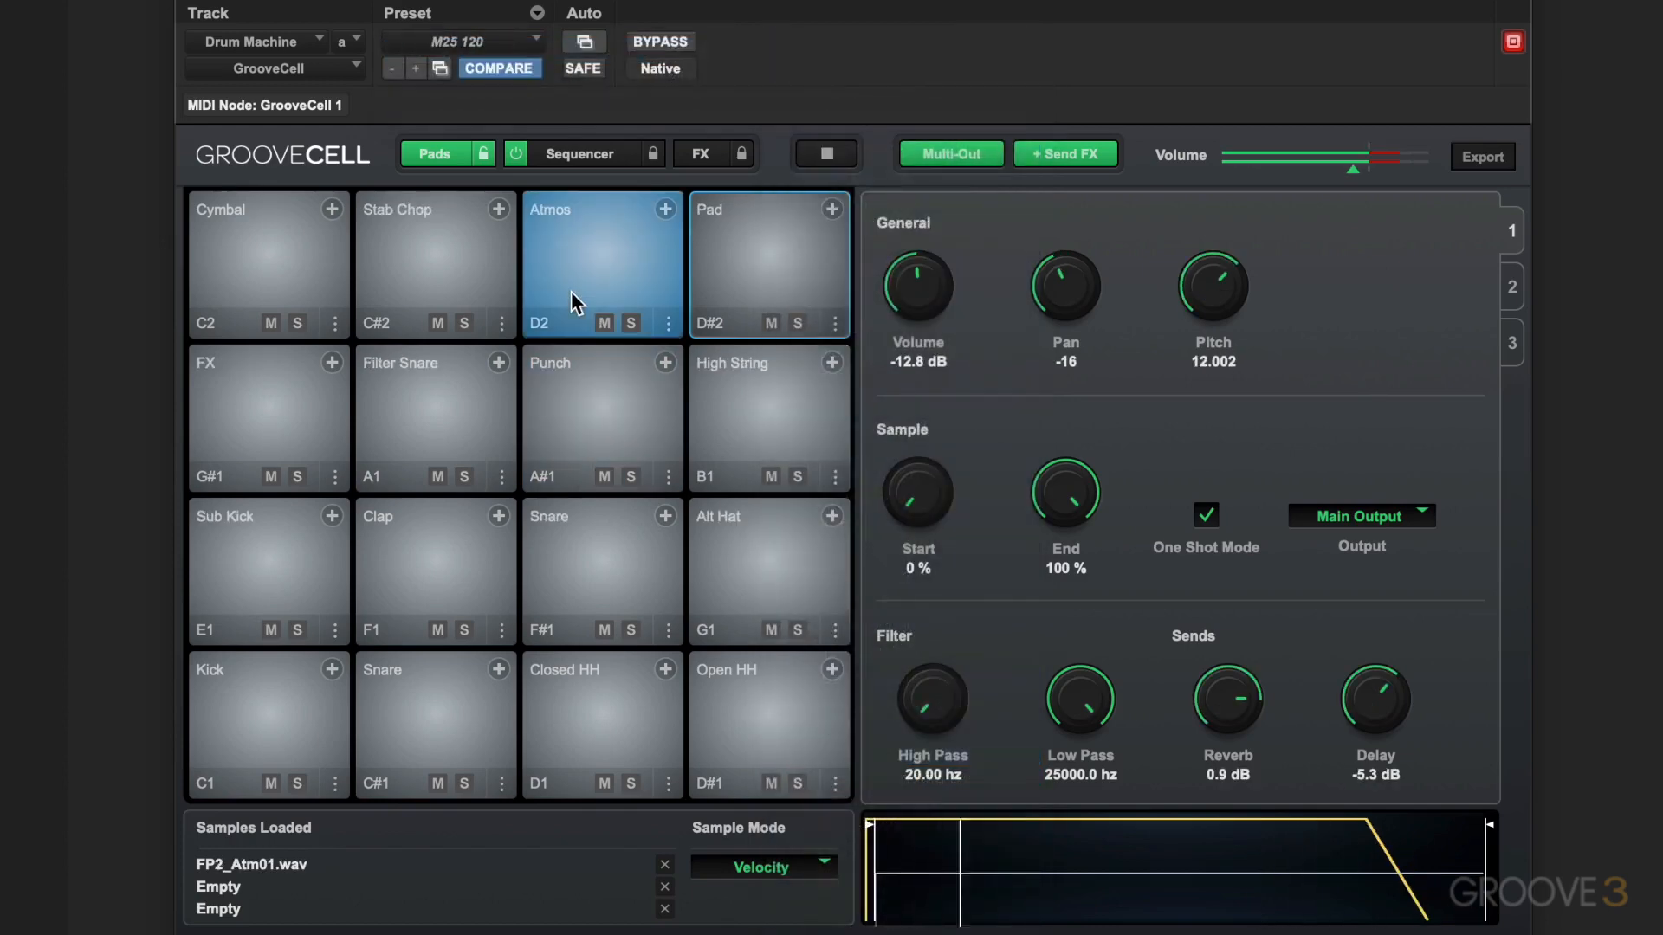
click(715, 300)
click(674, 304)
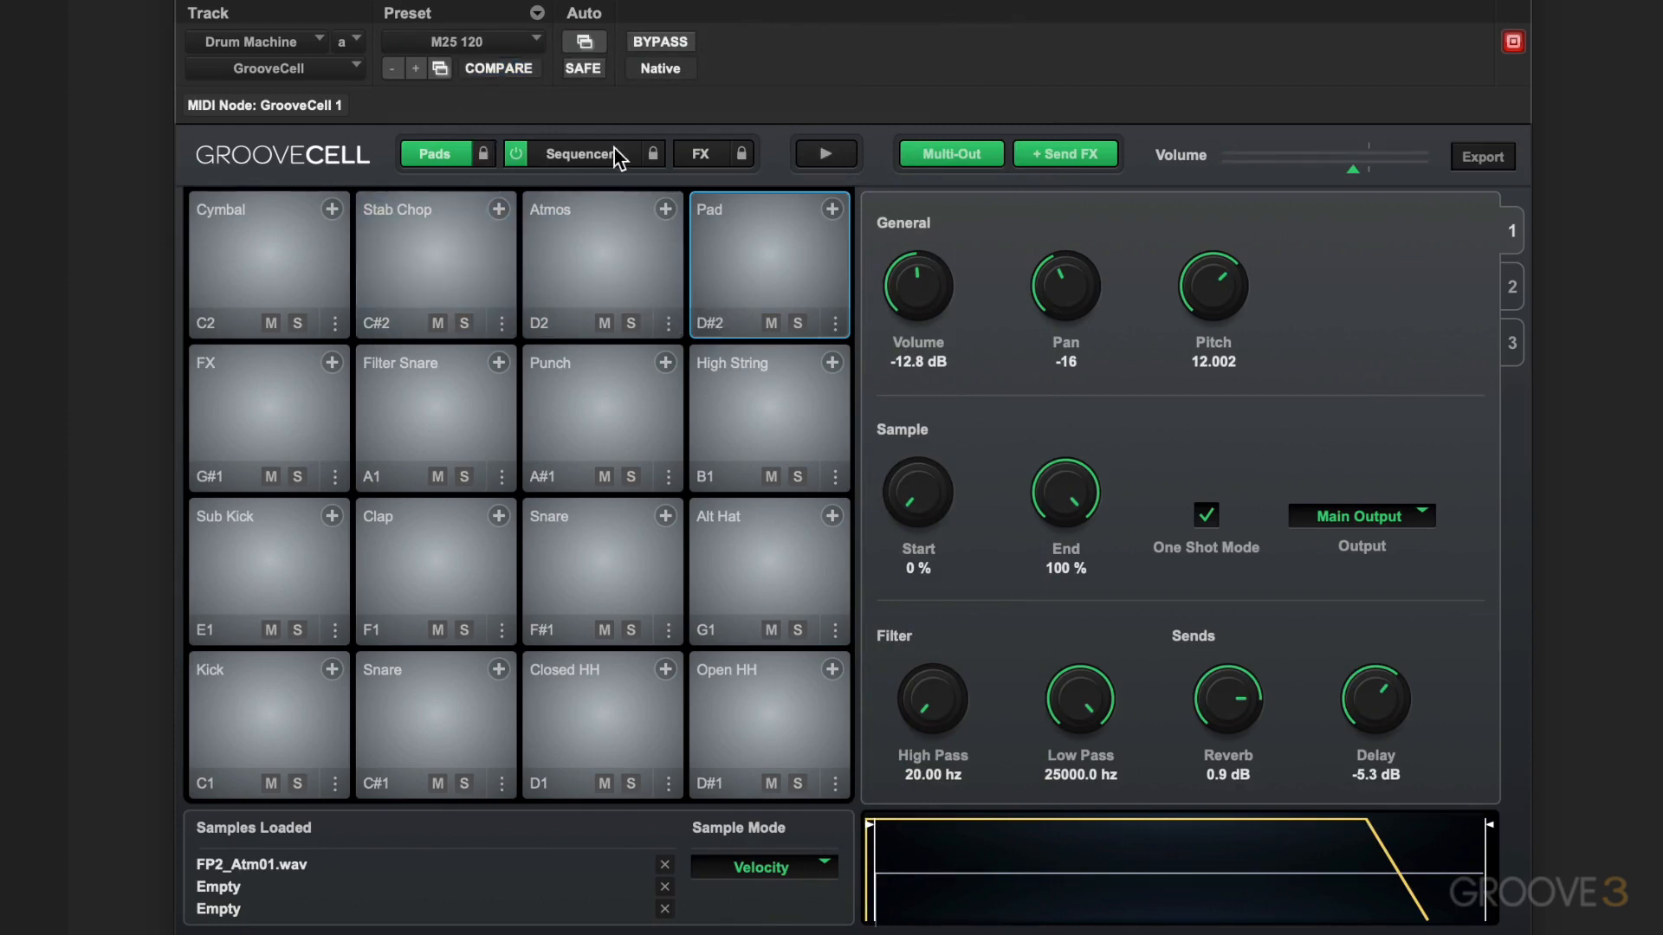
Unlock the sequencer section, load the Hypnotech 128 preset from Flatpack Kits, and play and stop its pattern
click(655, 153)
click(469, 40)
mouse_move(686, 50)
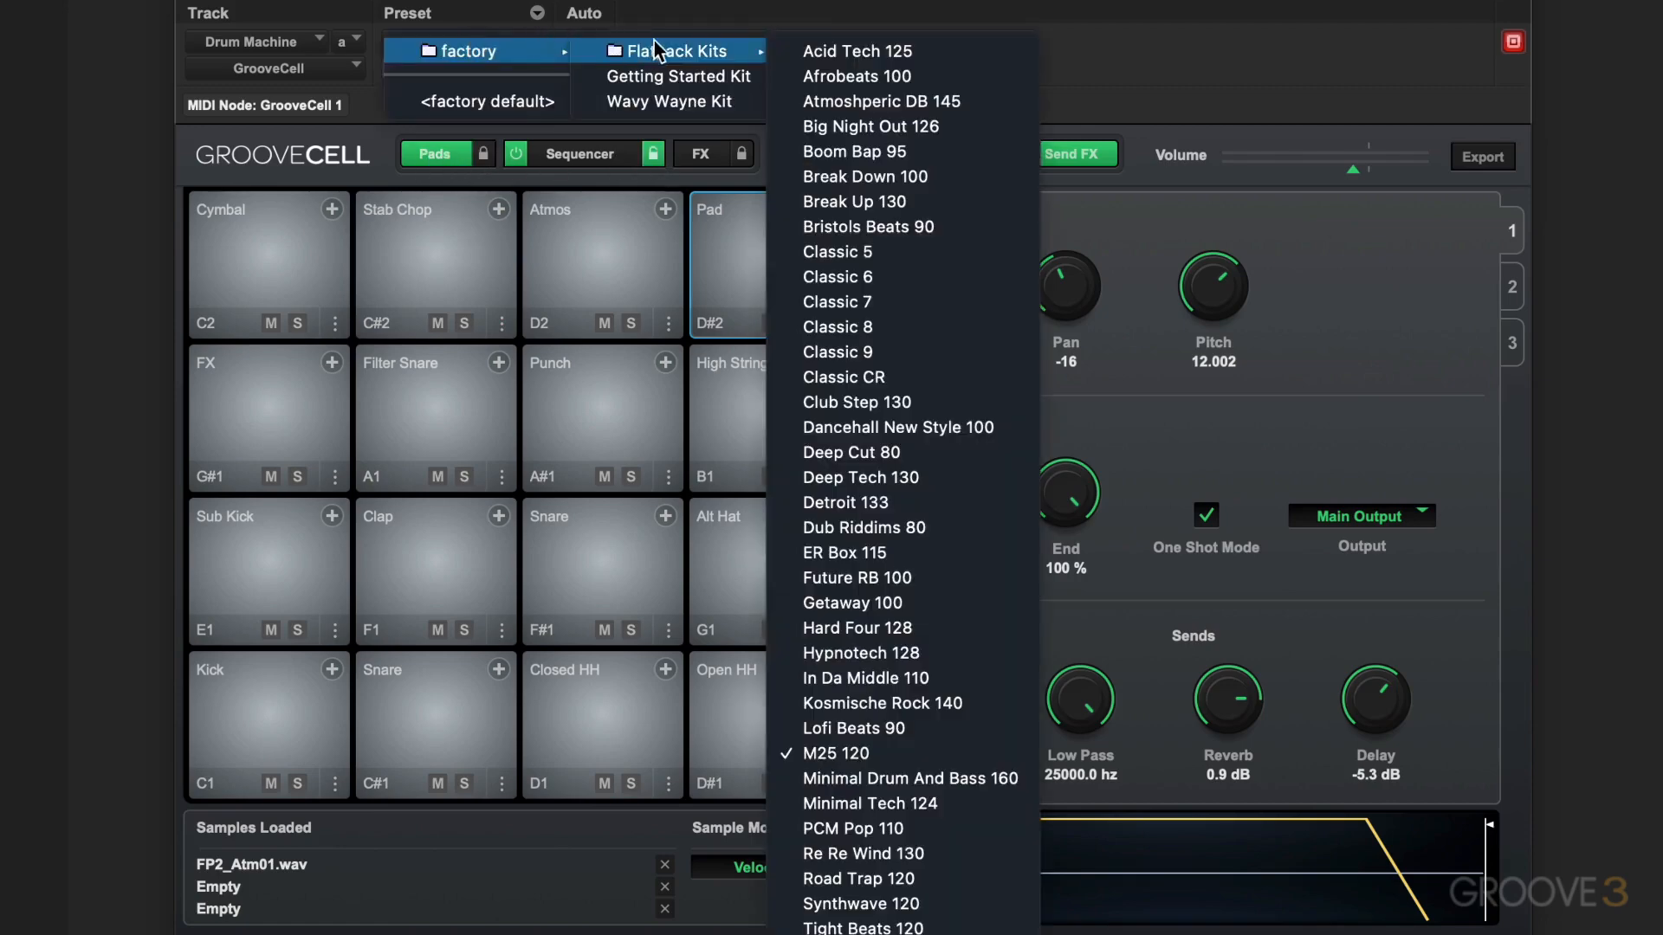
click(784, 653)
key(space)
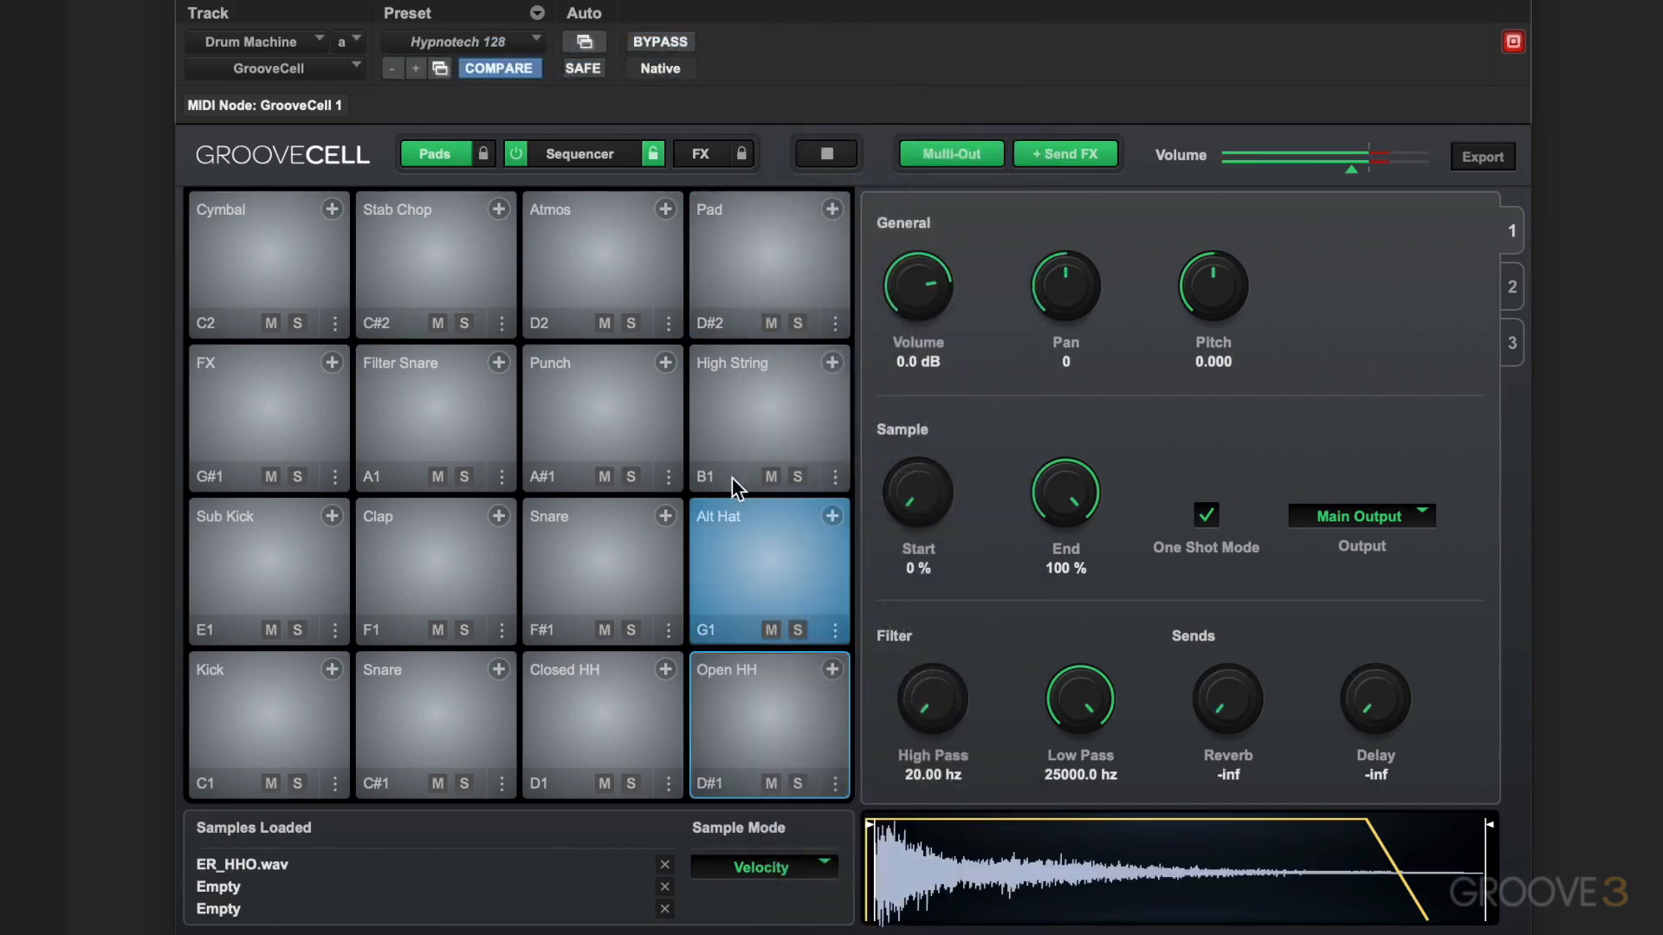
key(space)
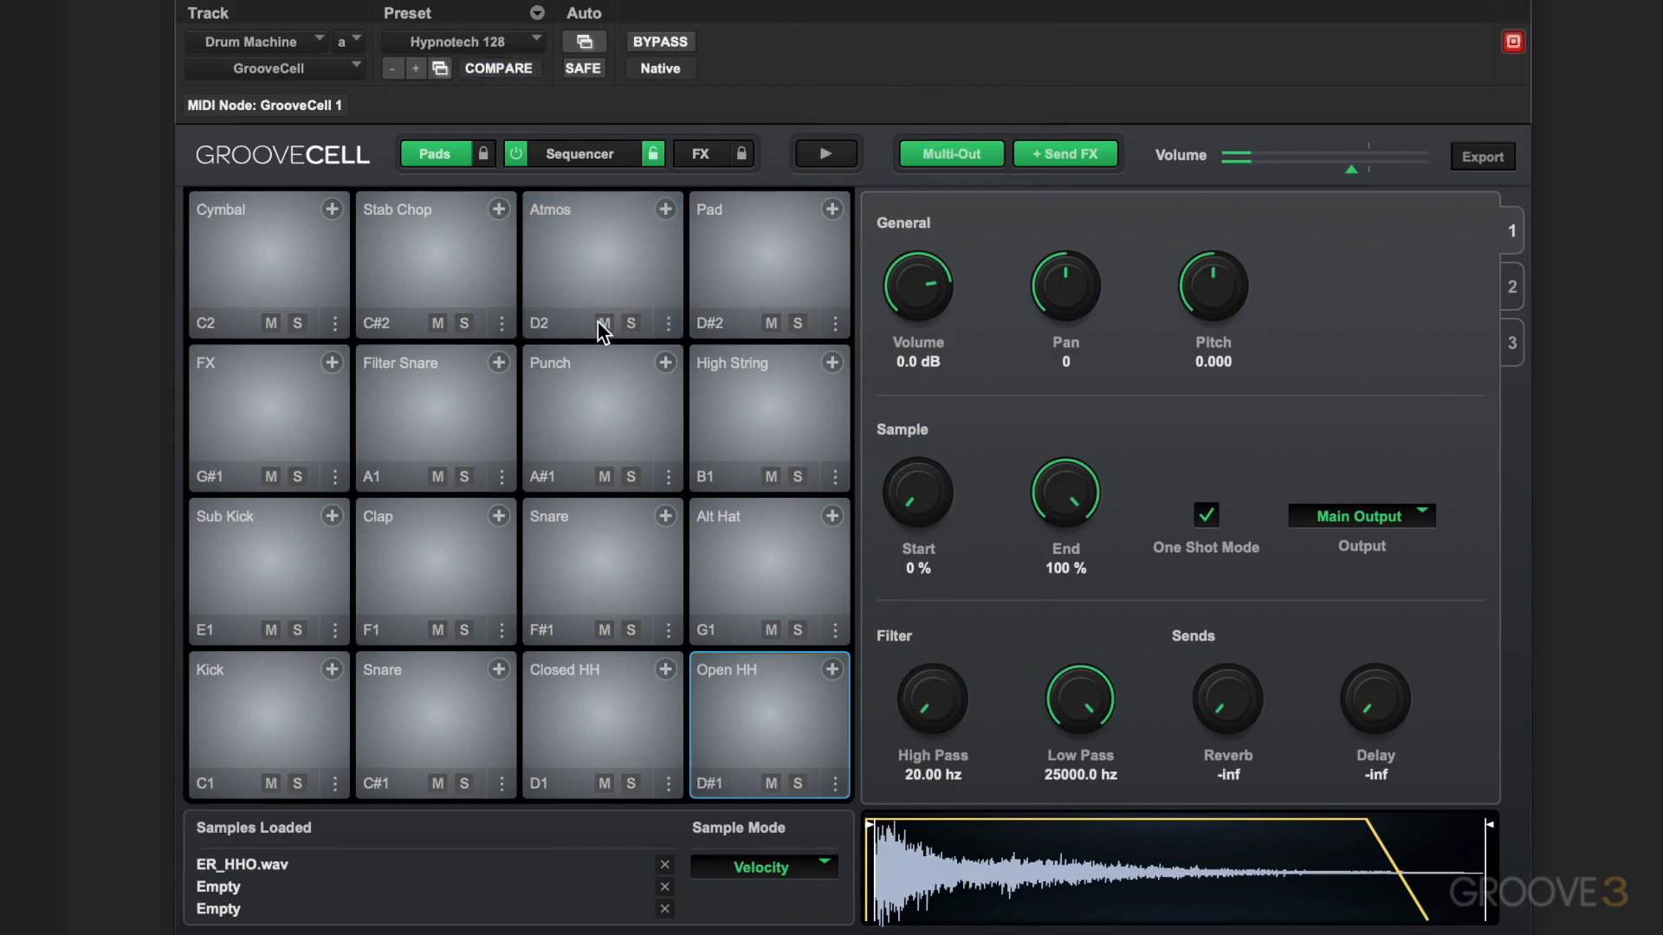
Select the Atmos pad and look through its three pages of parameters, ending on the first page
click(599, 259)
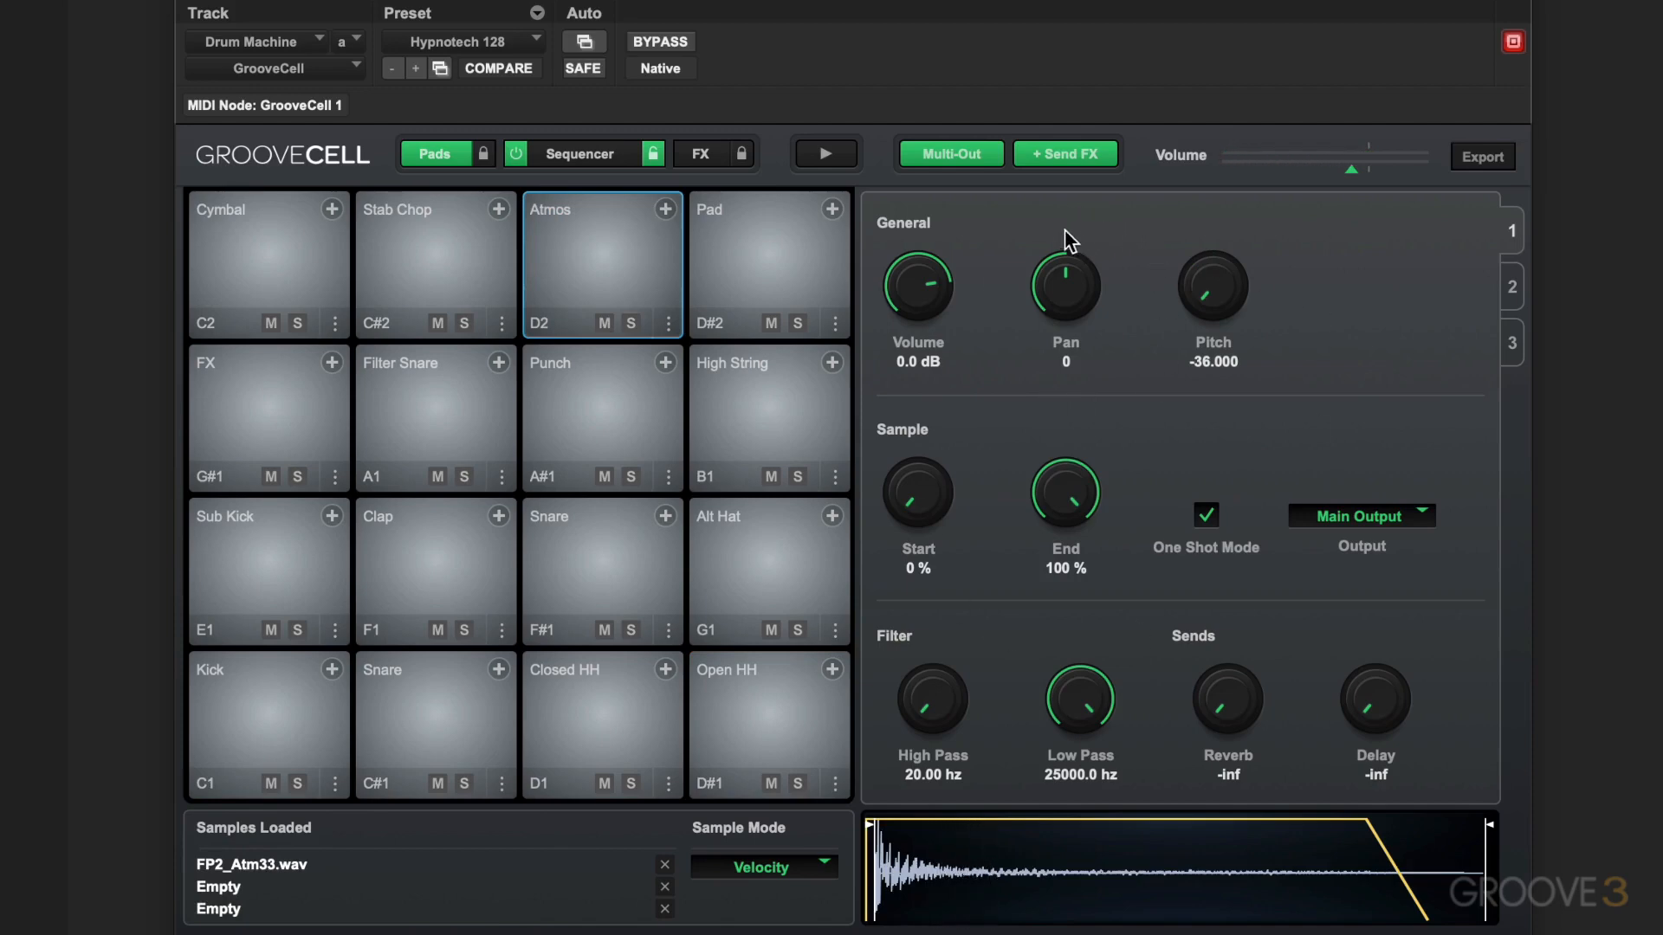
click(1513, 293)
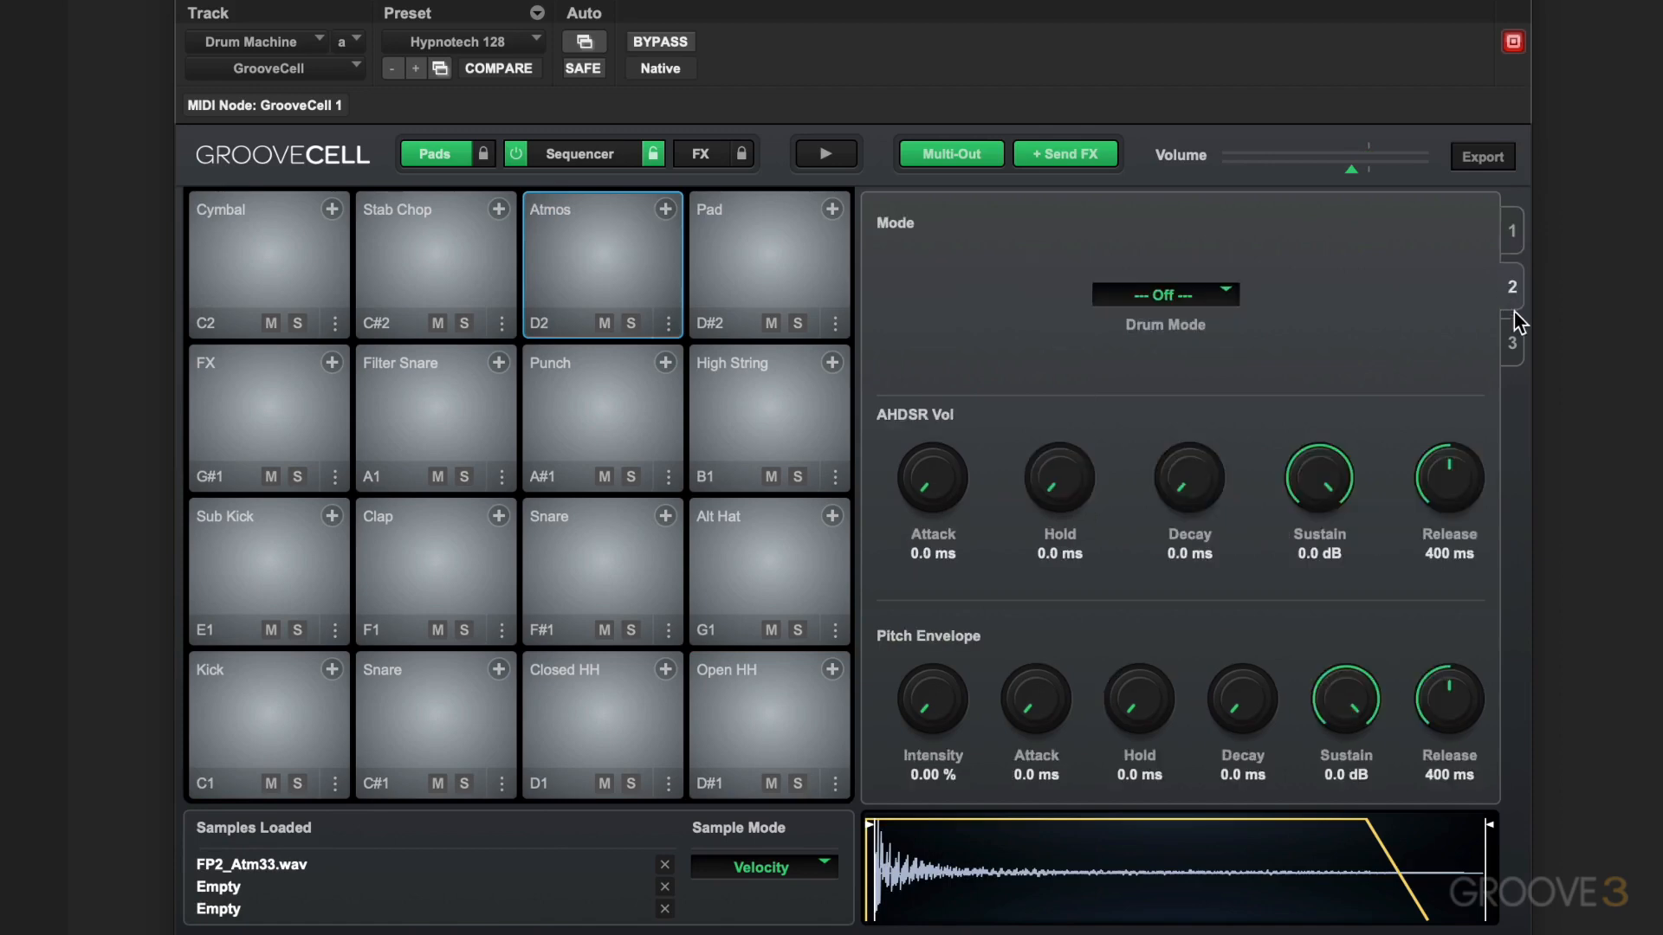
click(1516, 322)
click(1516, 224)
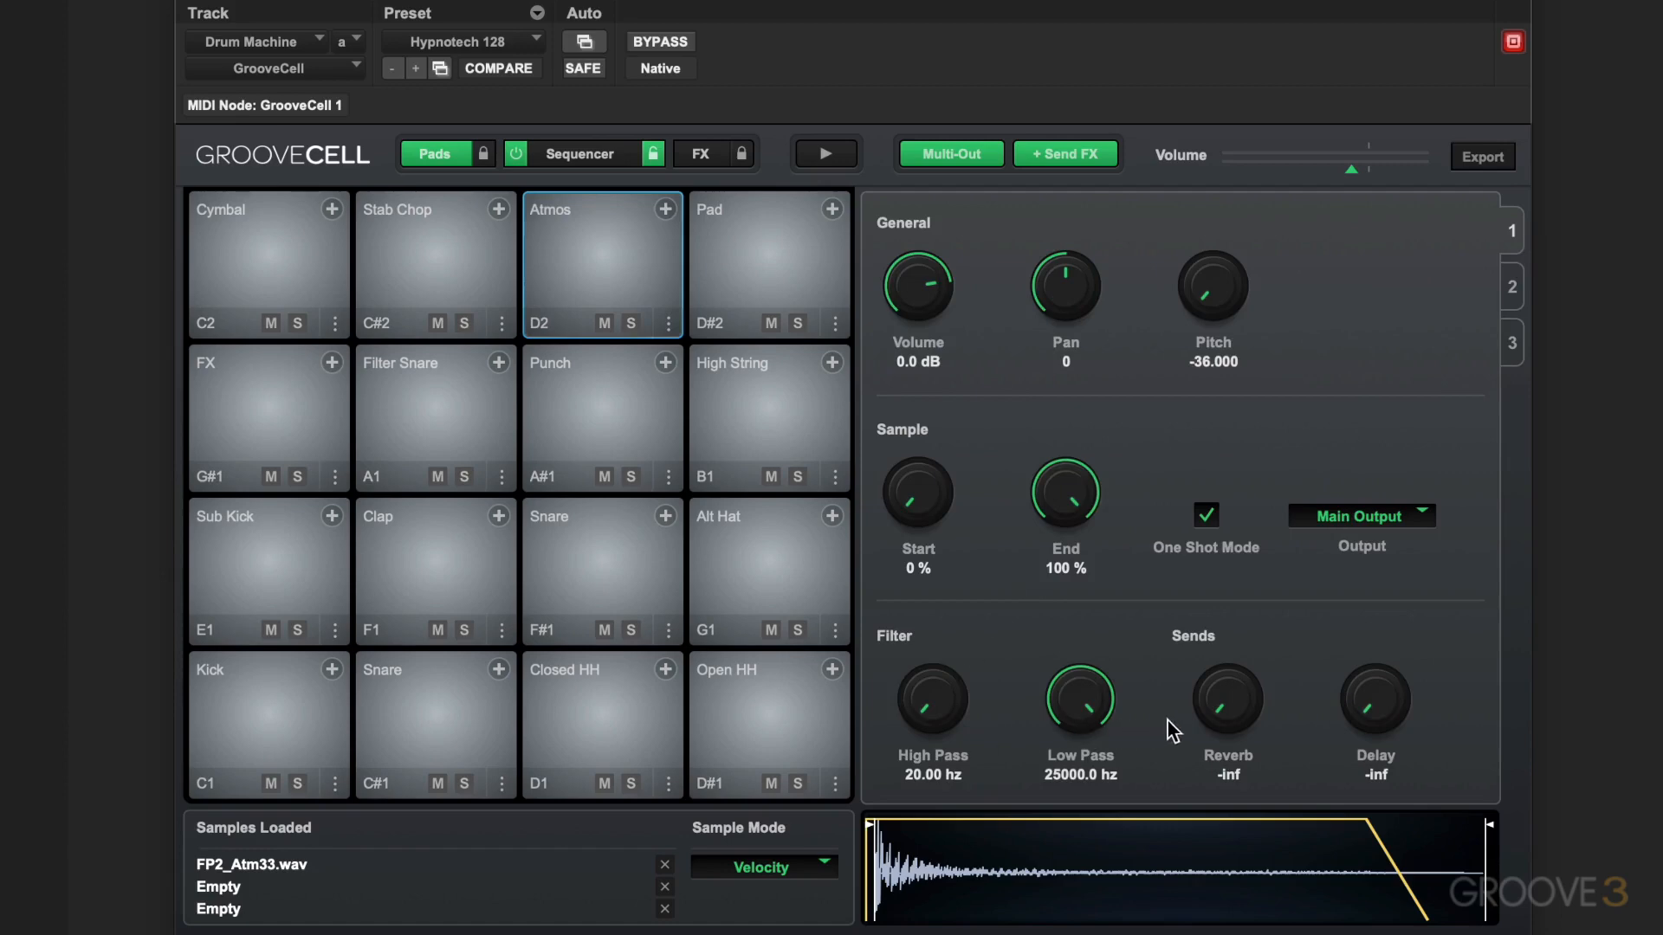
Mute the D#2 pad named Pad, and start and stop the sequence to hear it without that sound
click(802, 260)
click(516, 154)
click(771, 323)
click(827, 152)
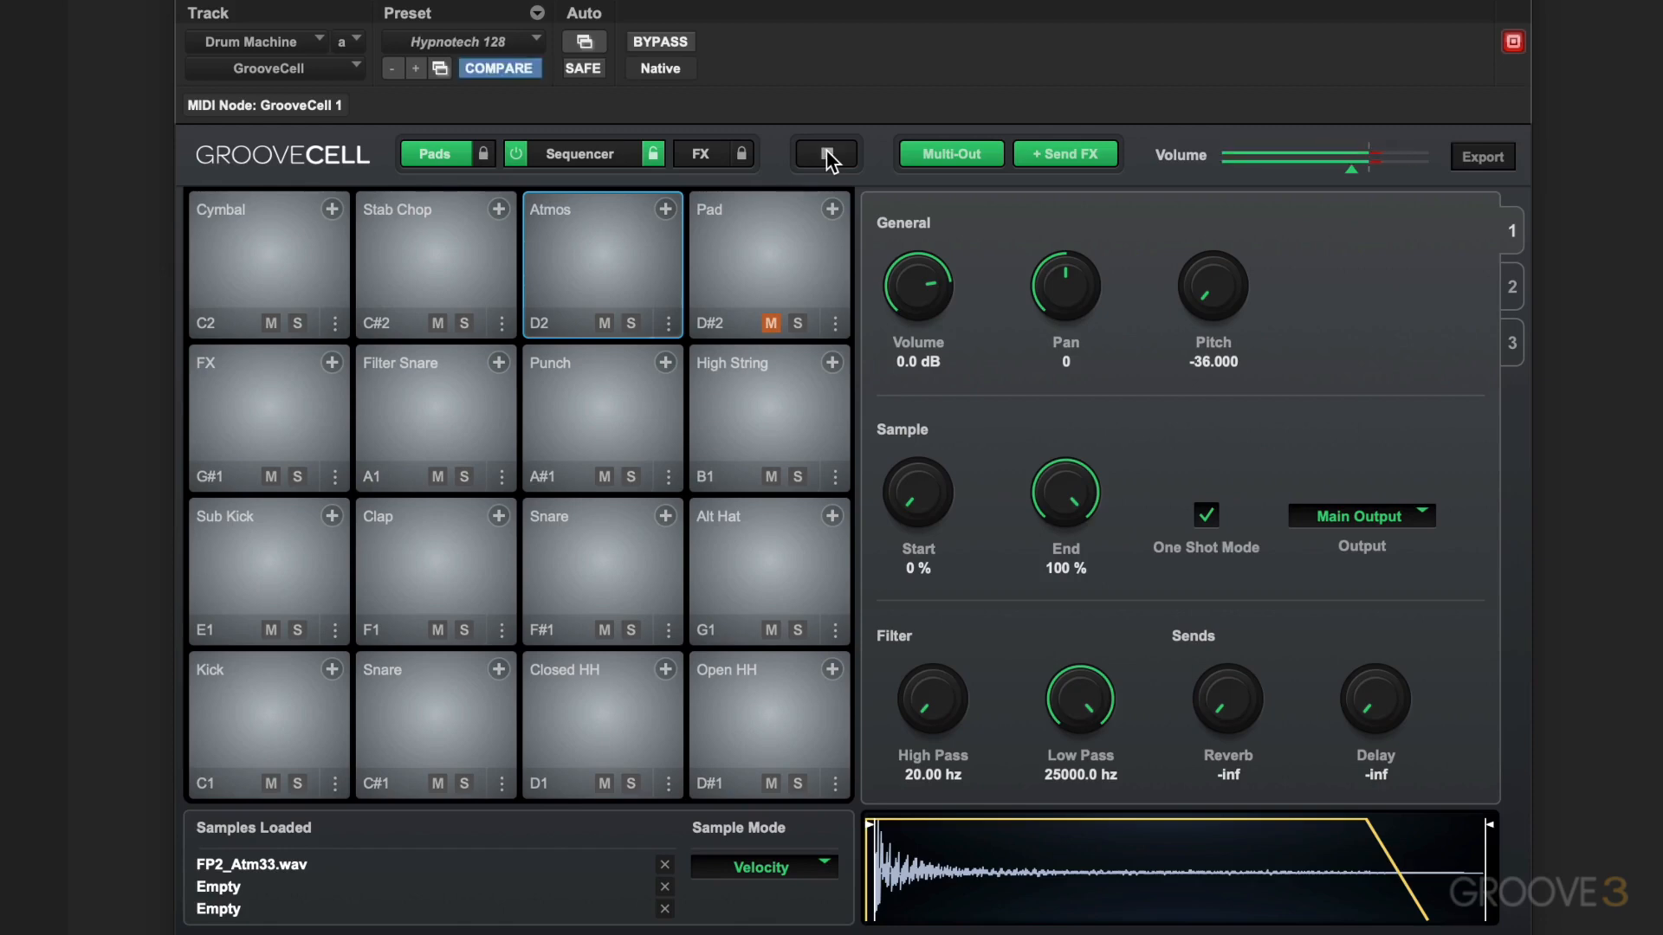
click(826, 154)
Play and stop the pattern while watching the sequencer's step grid, and return to the pads view
click(582, 153)
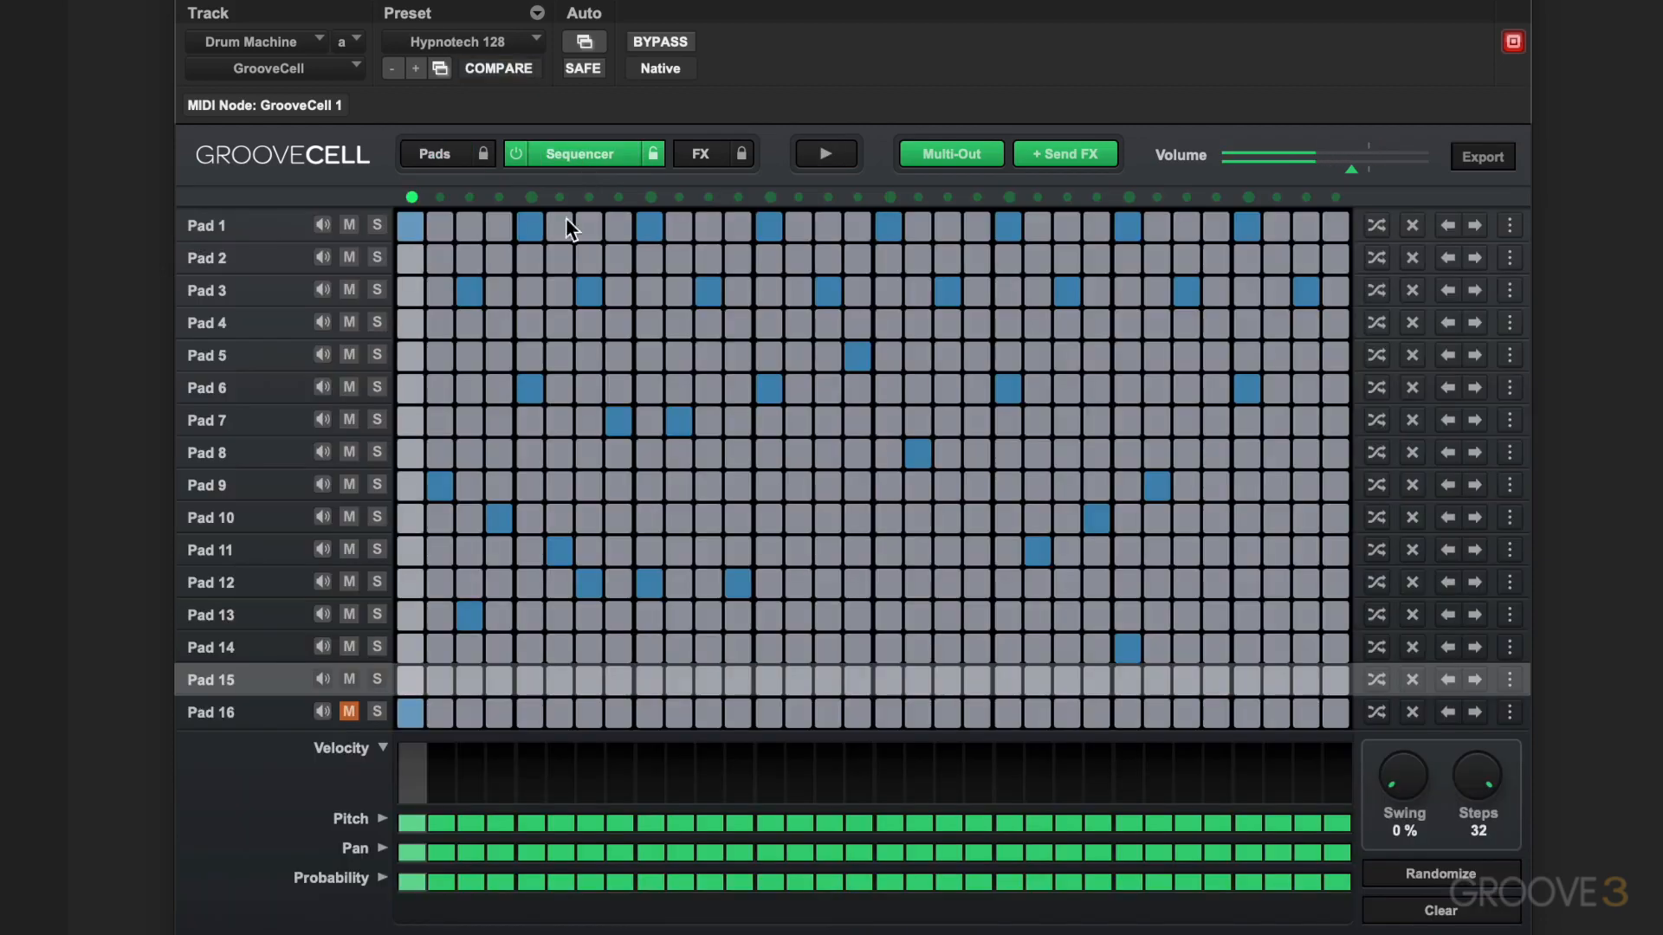
click(826, 156)
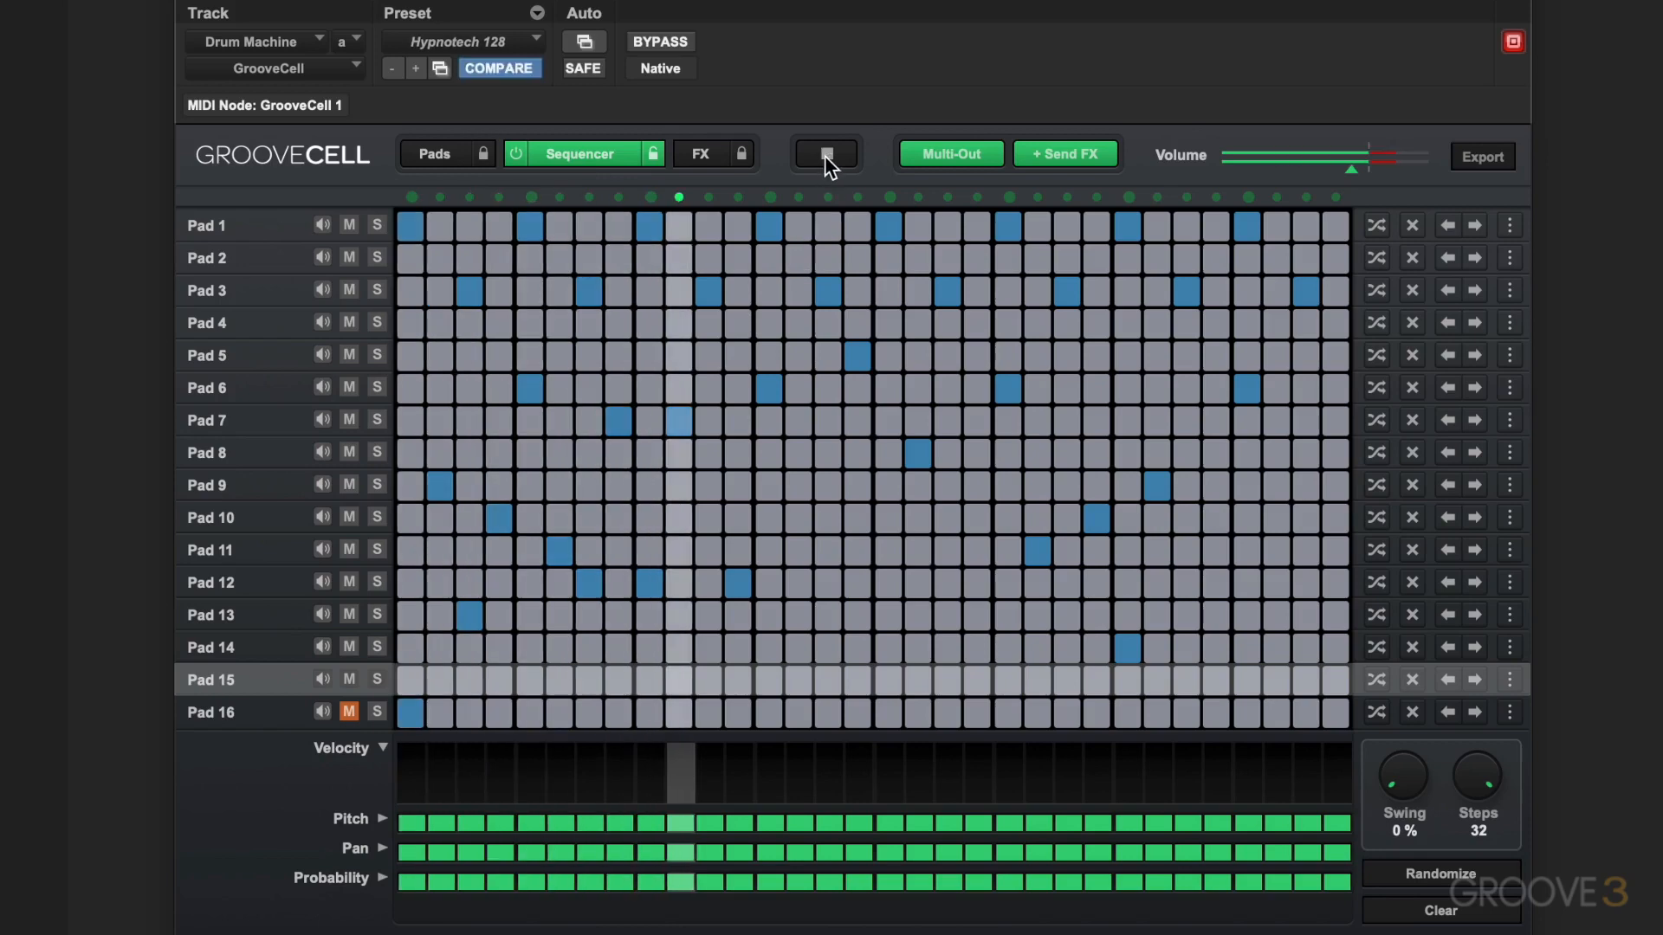
click(824, 155)
click(440, 156)
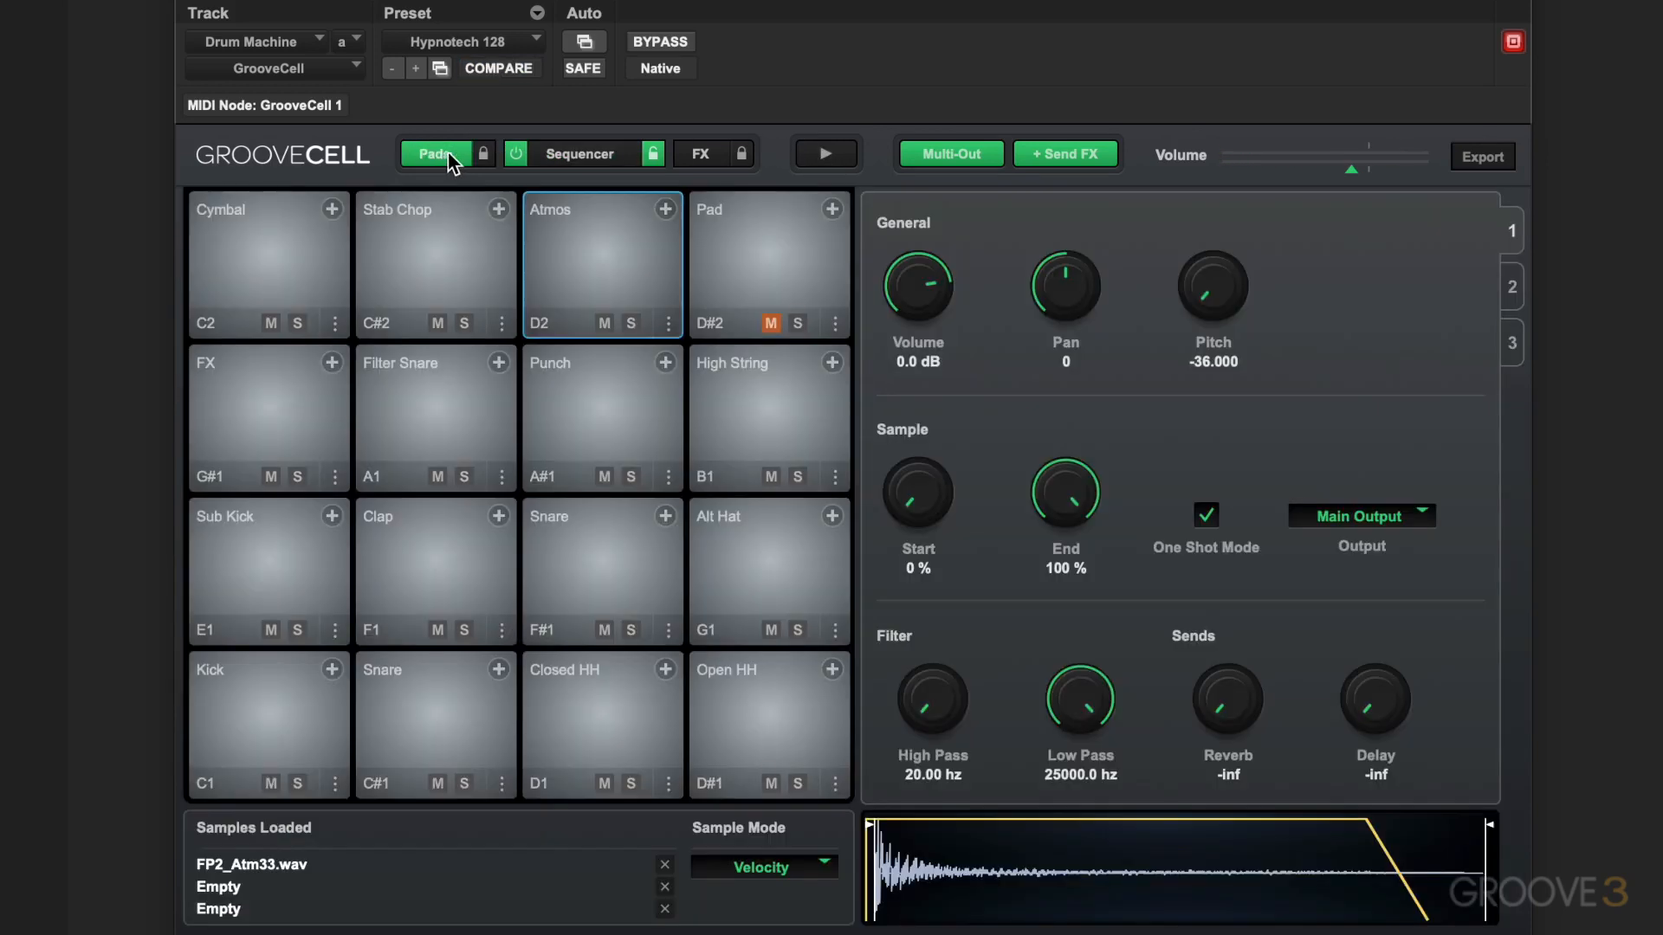
Play the Atmos pad, and switch Multi-Out off and back on
click(587, 213)
click(960, 154)
click(959, 153)
Audition the High String and Alt Hat pads, and route the Alt Hat pad's output to Indiv. Out 7
click(760, 415)
click(773, 554)
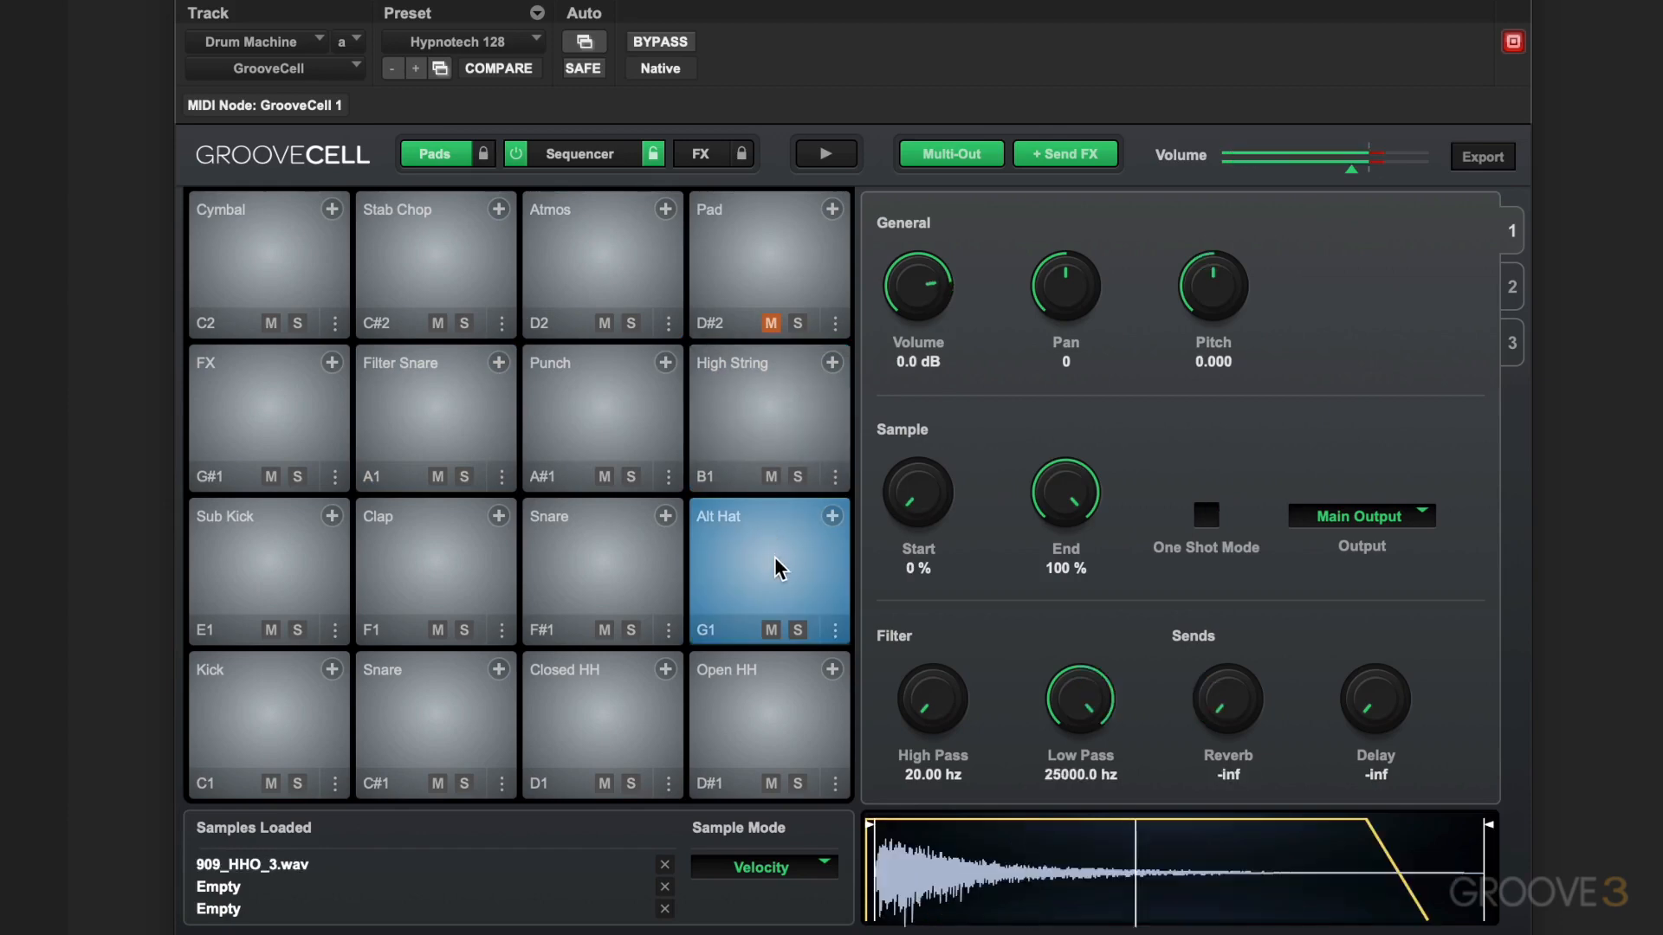
click(1383, 517)
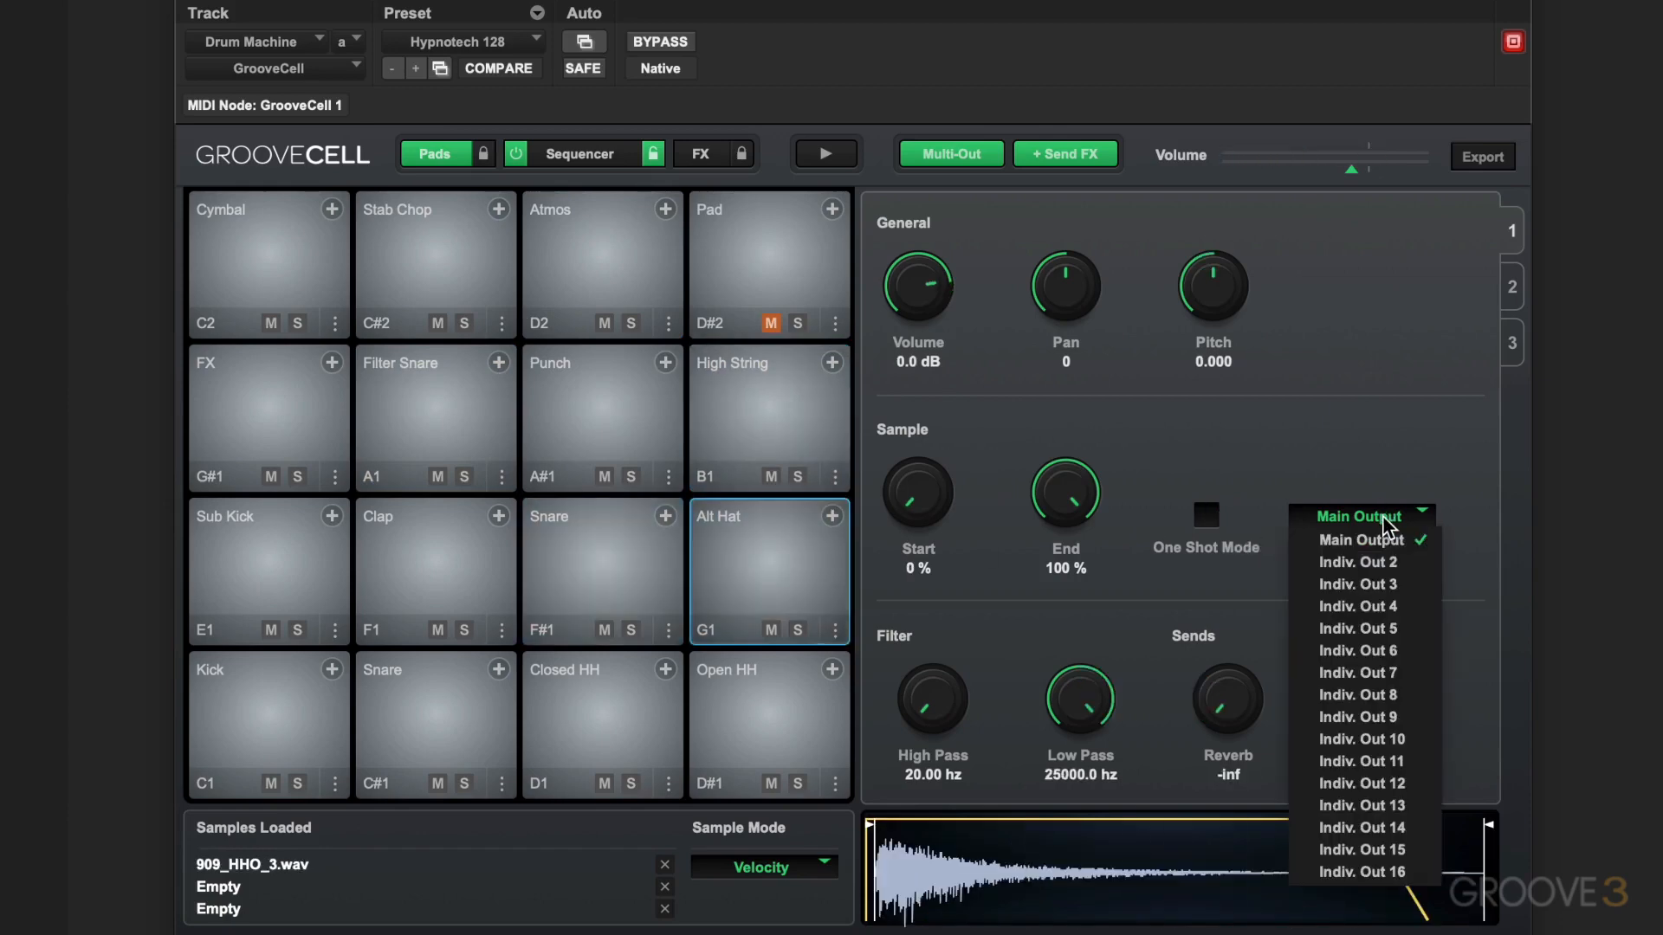
click(1351, 400)
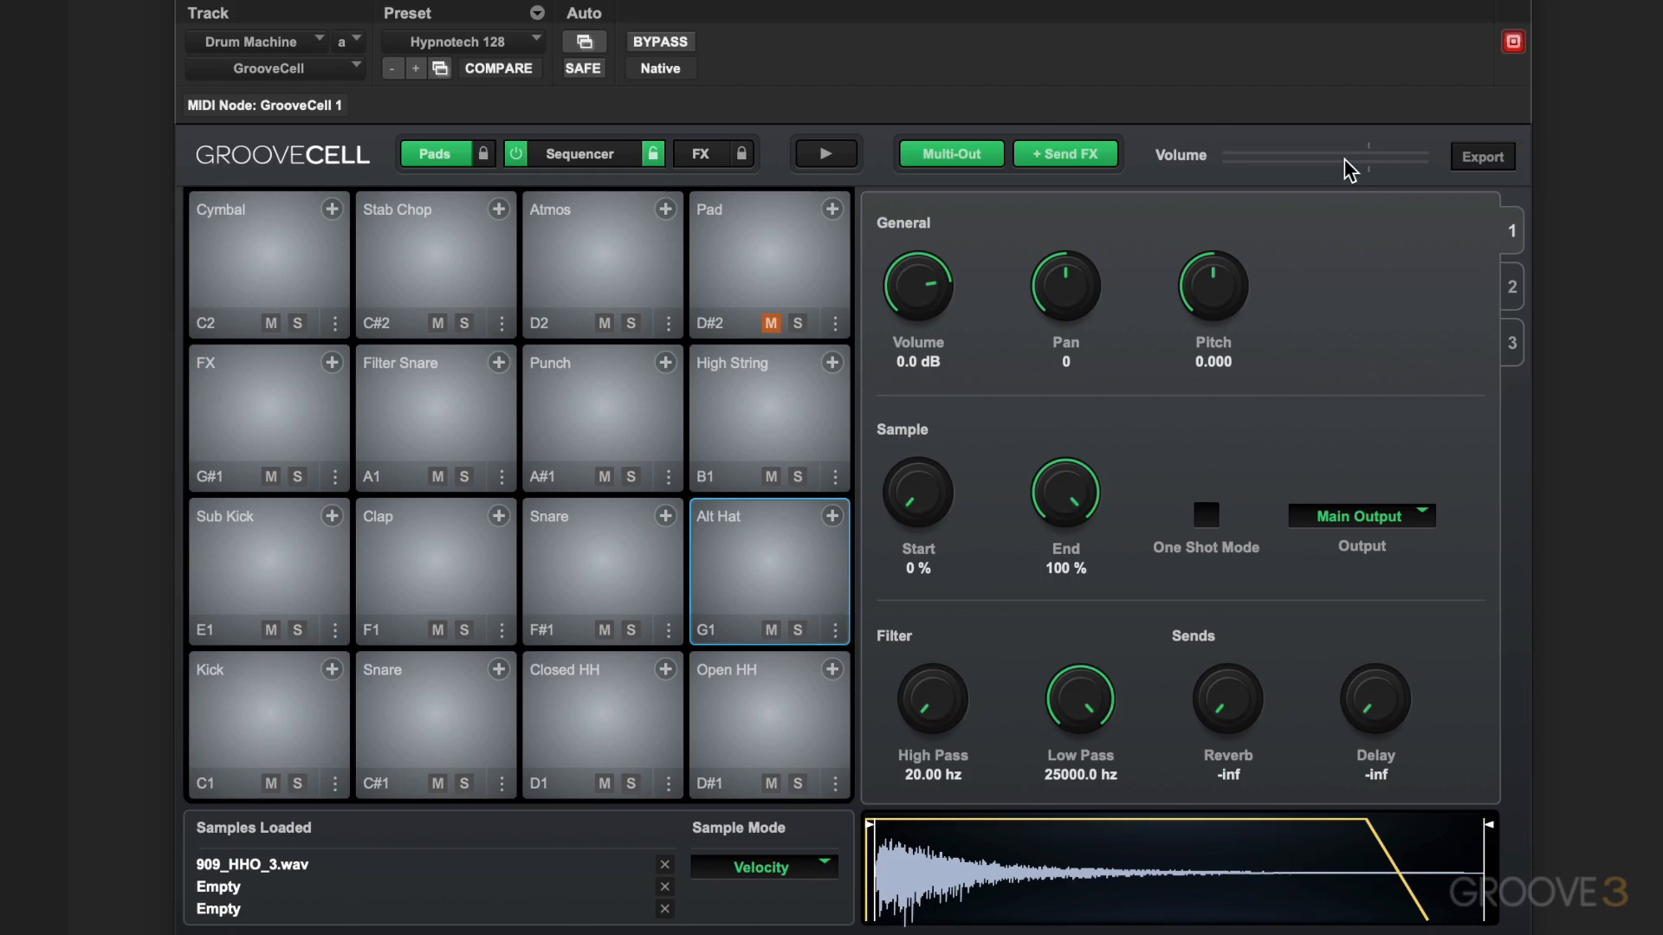
click(1376, 523)
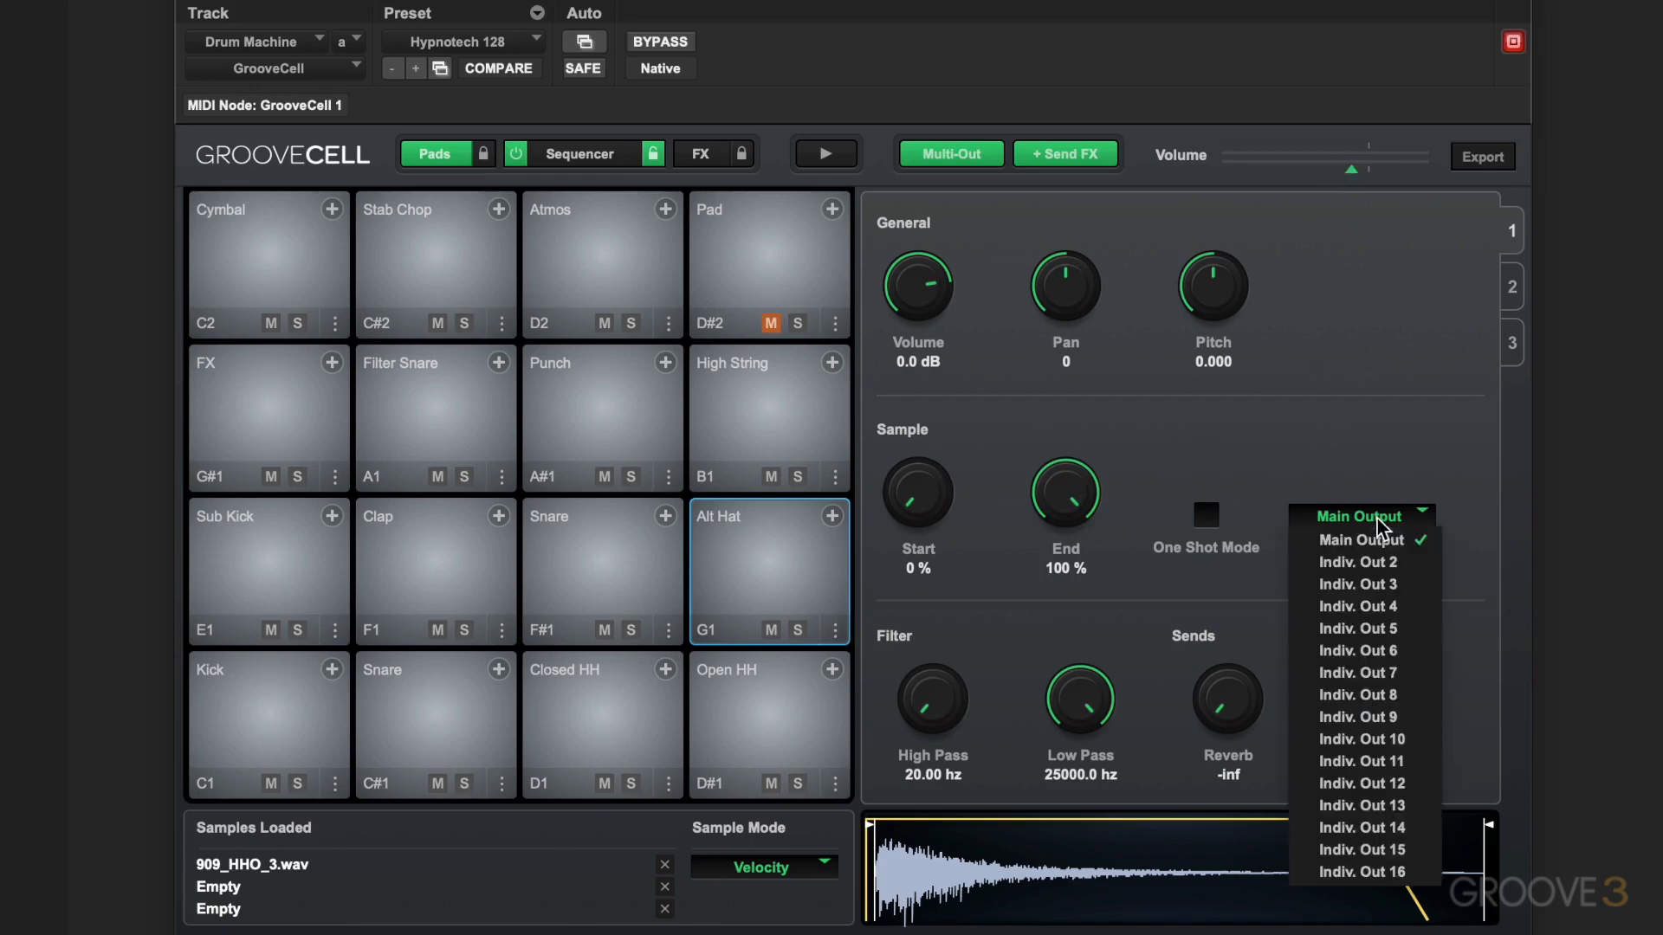
click(1370, 680)
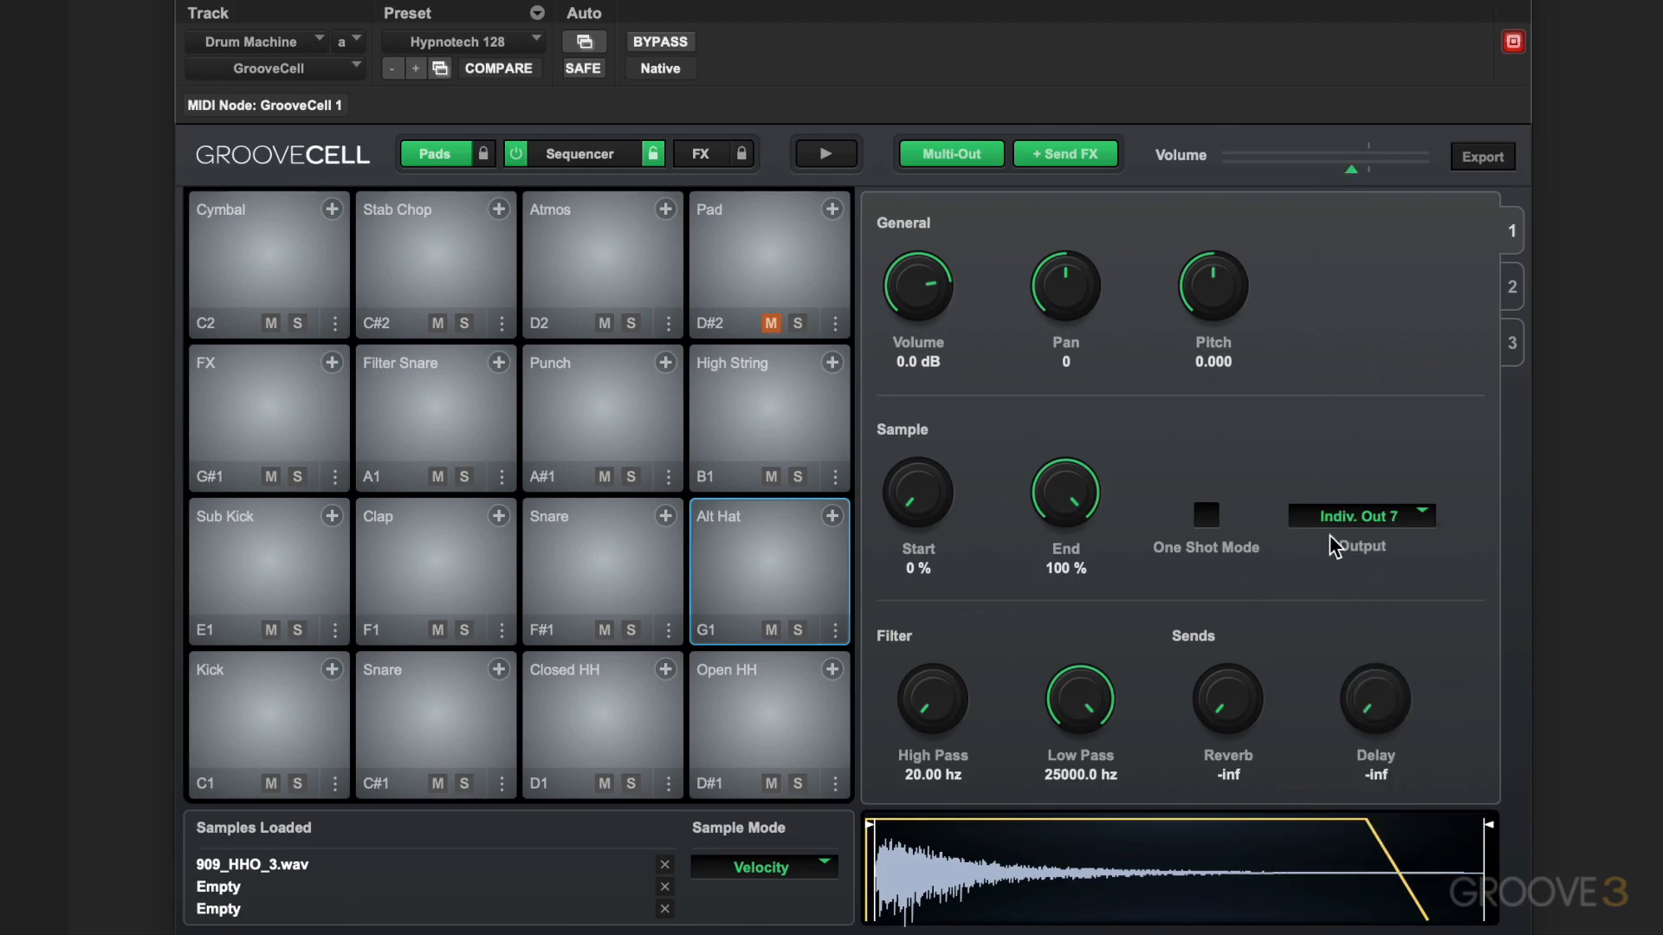
Look at the available export options for MIDI, audio, lanes and samples, and close them without exporting
click(1483, 157)
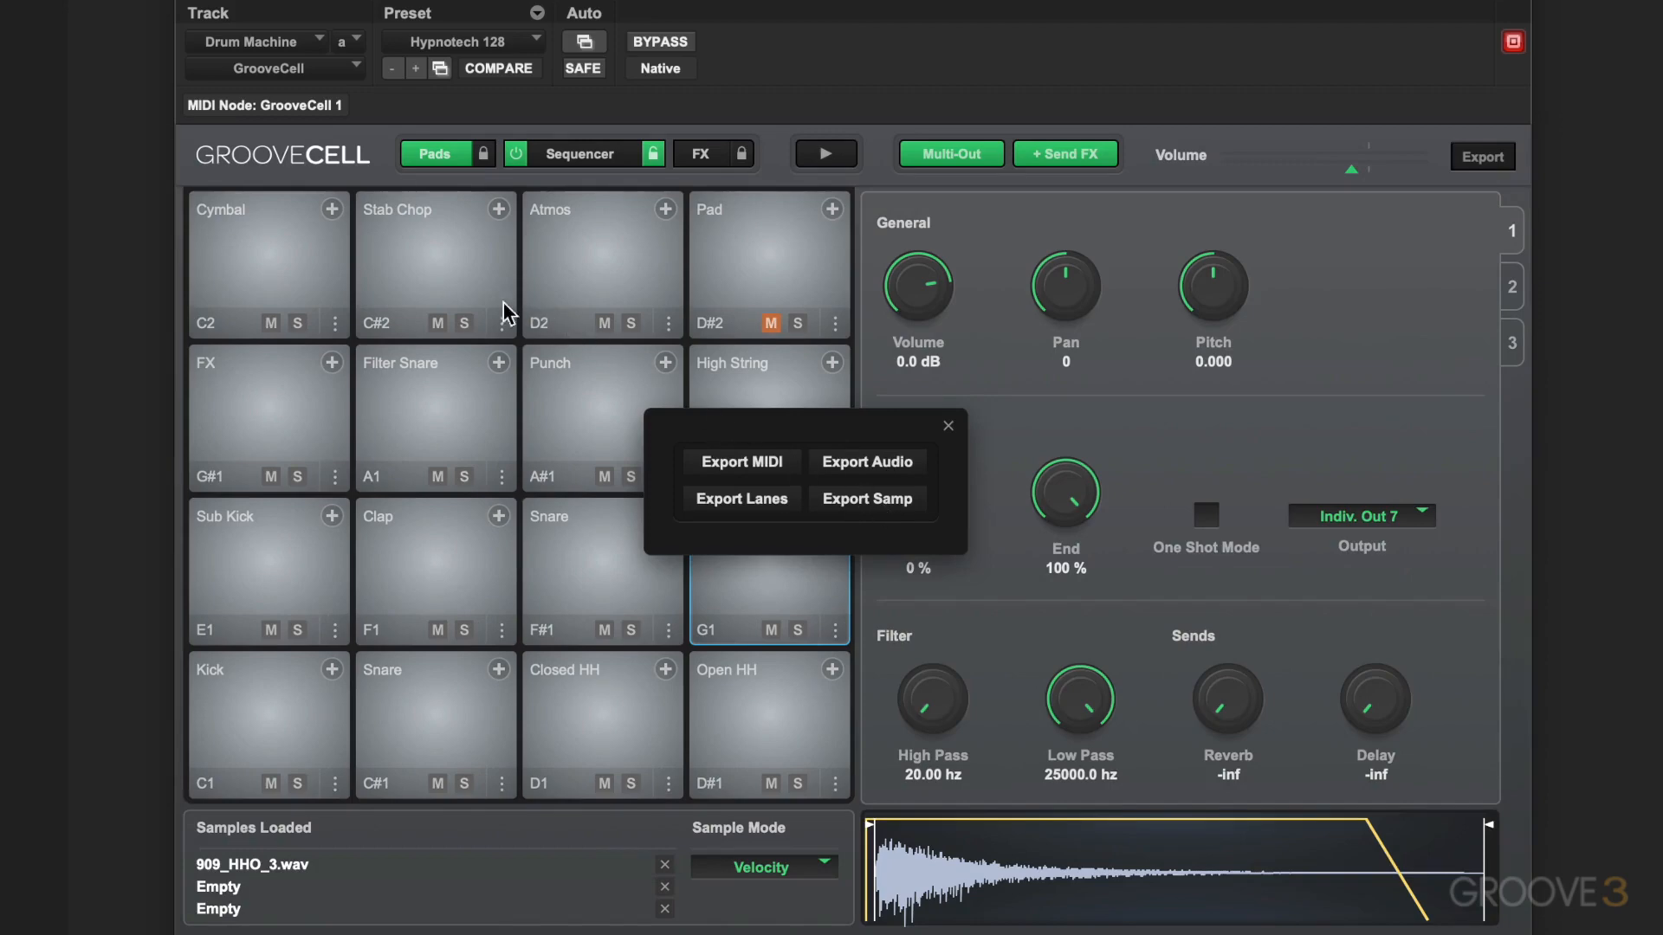
click(950, 428)
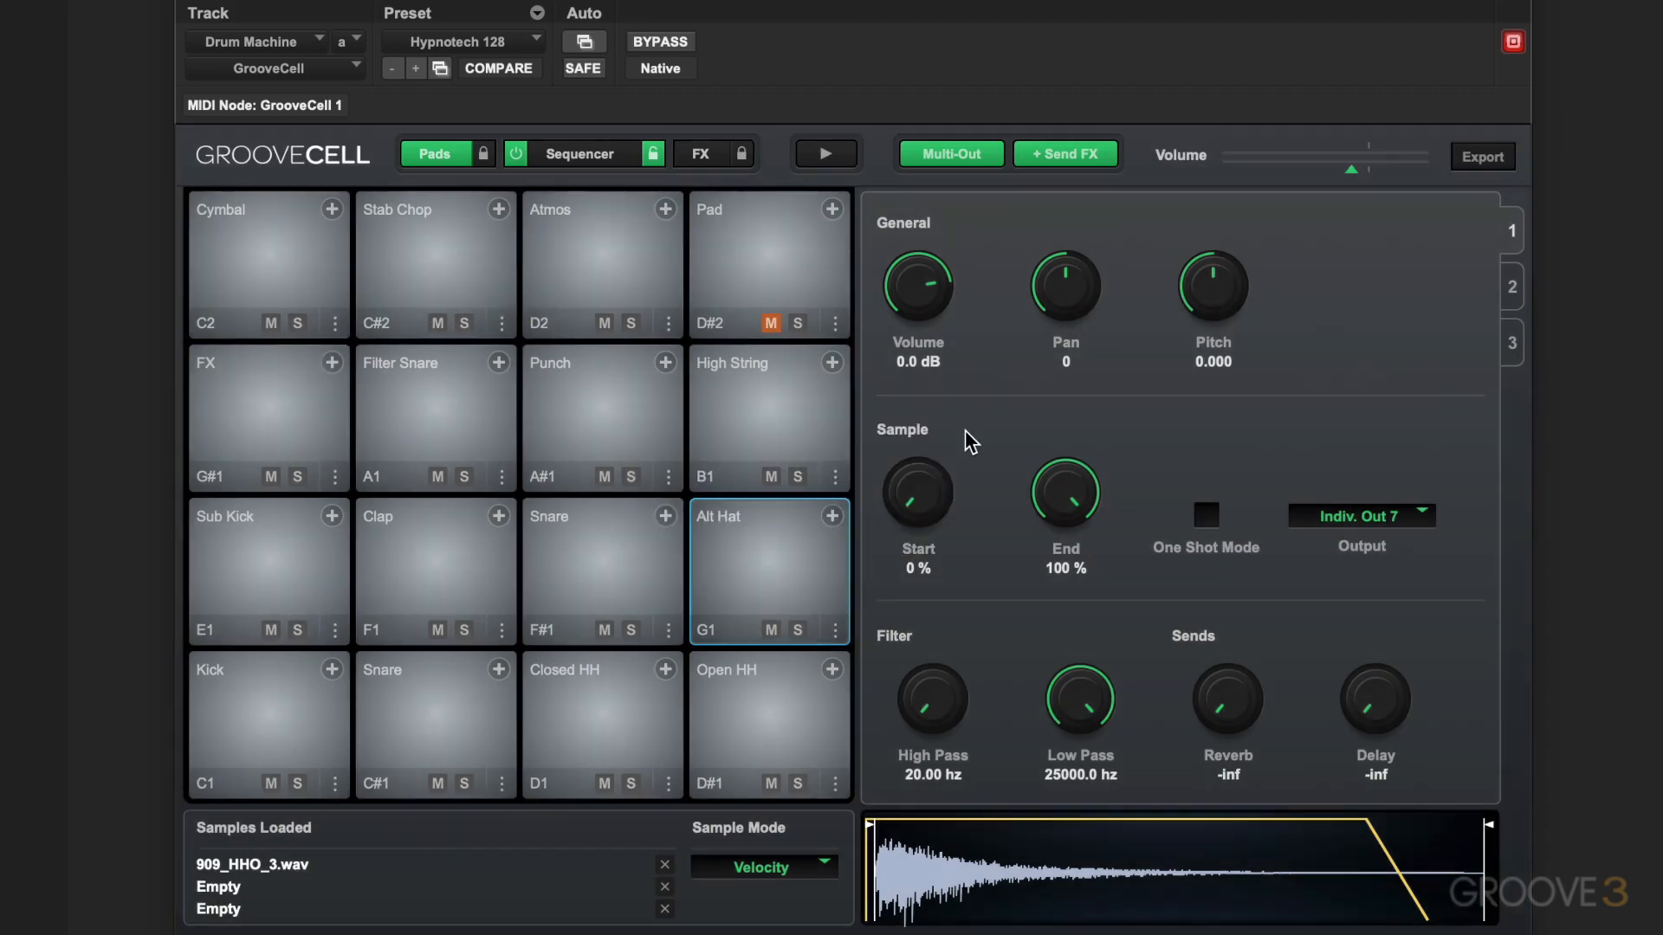
Set the Alt Hat pad's Reverb send to -31.1 dB and Delay send to -40.9 dB, toggling Send FX off and back on
click(1072, 159)
click(1072, 160)
drag(1229, 663, 1229, 630)
drag(1368, 716, 1380, 641)
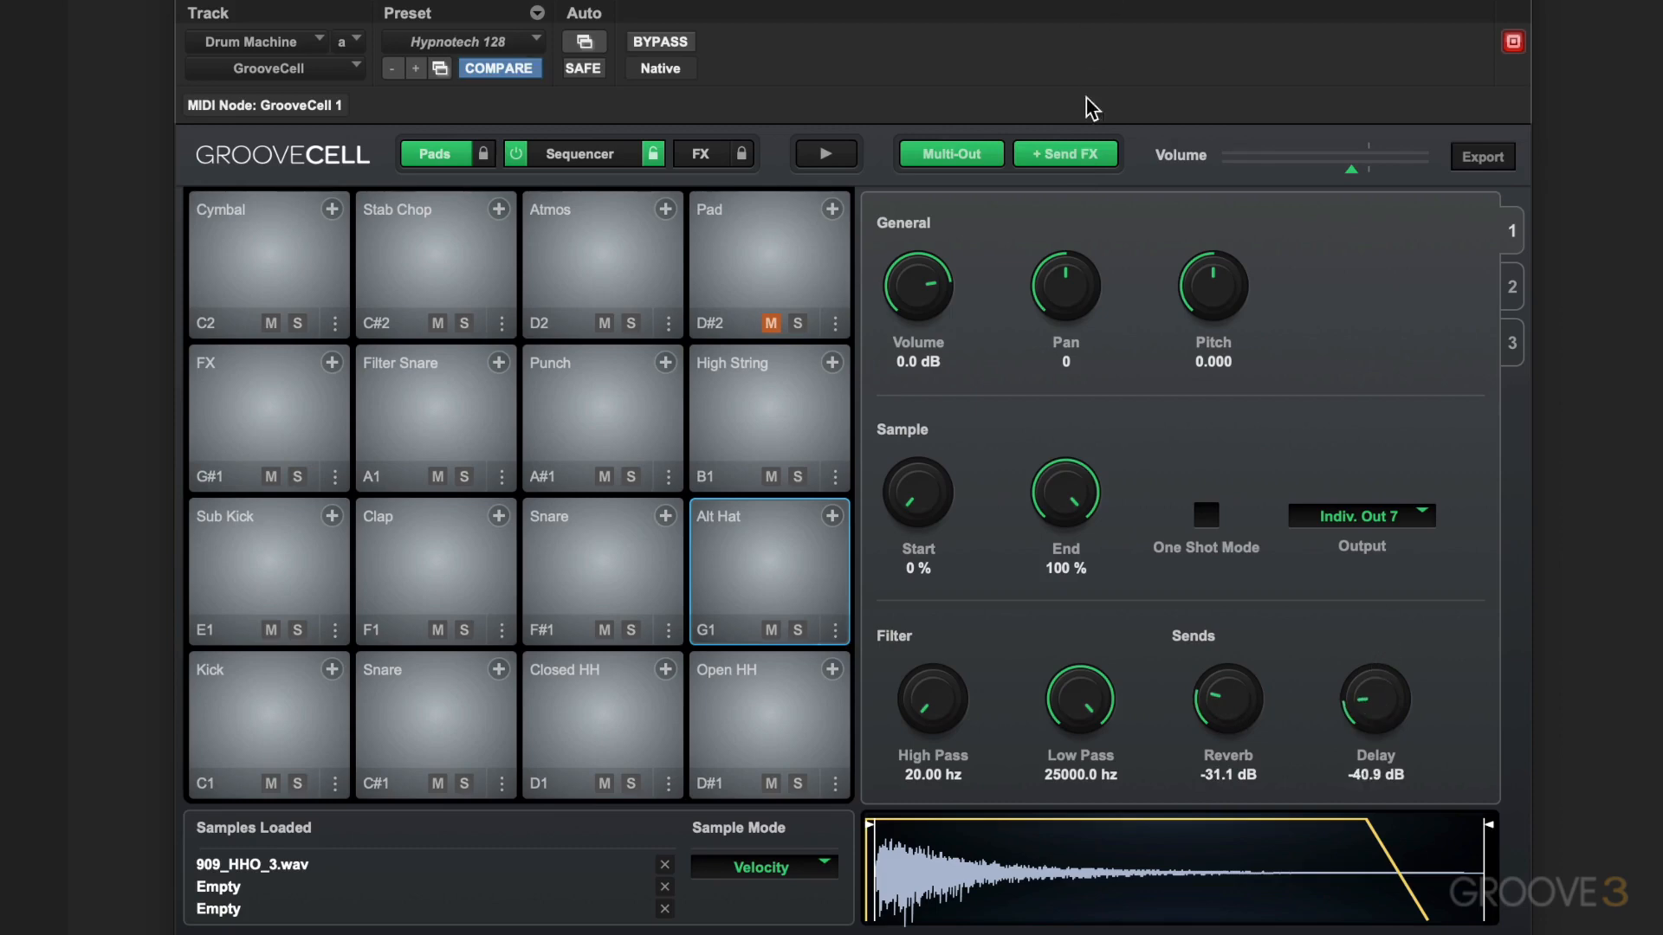
click(1078, 162)
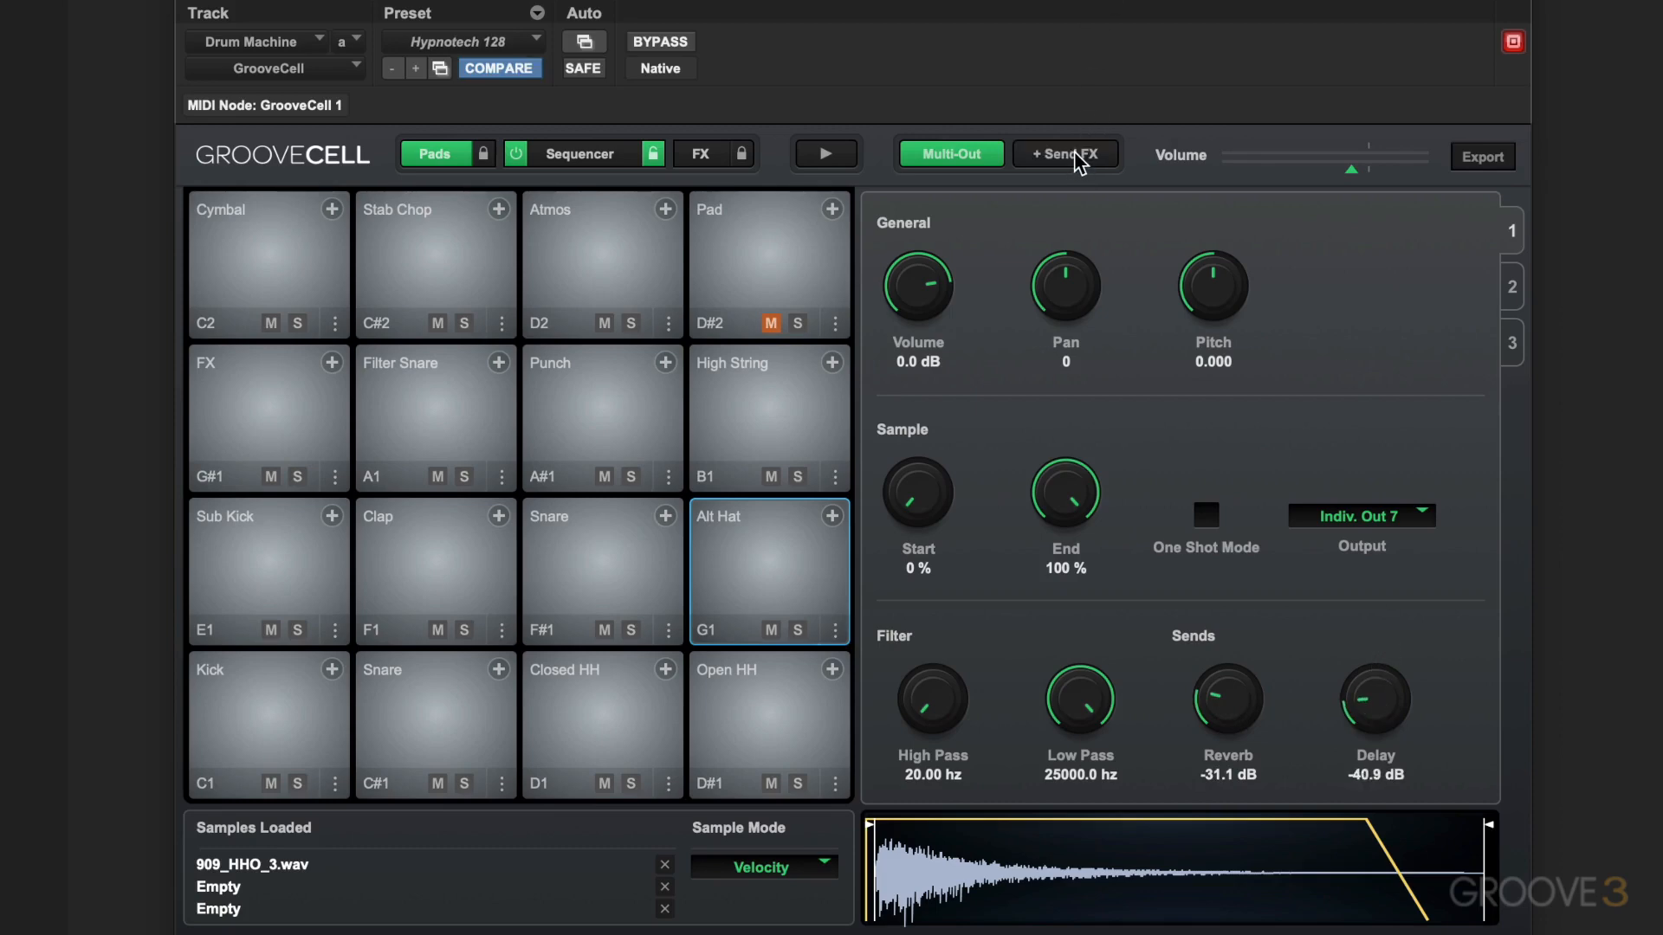
click(1079, 162)
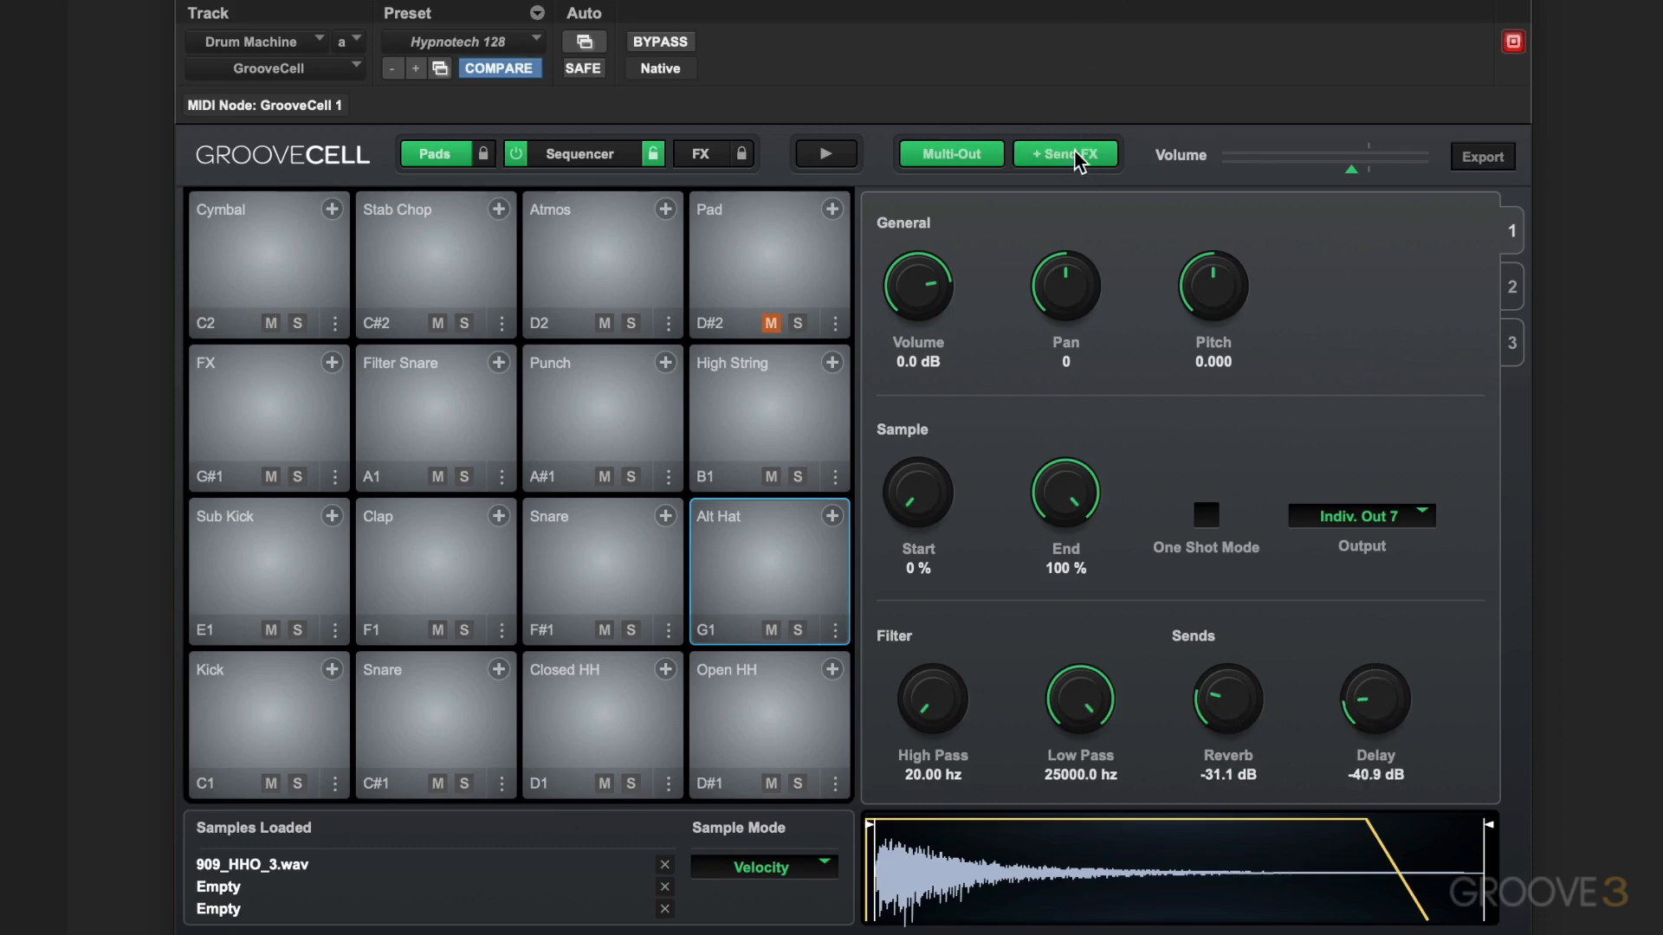